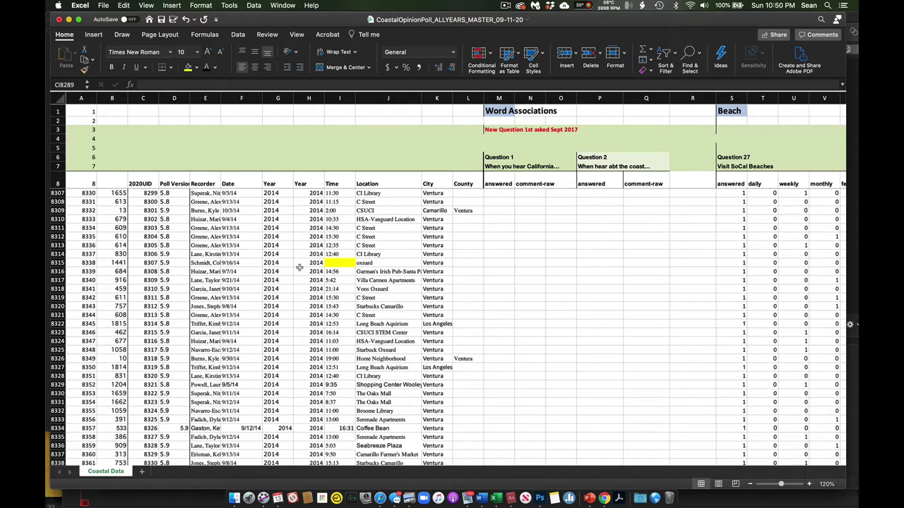
Select the whole of row 8315 and enlarge the worksheet view to 140%
{"action": "left_click", "coordinate": [55, 262]}
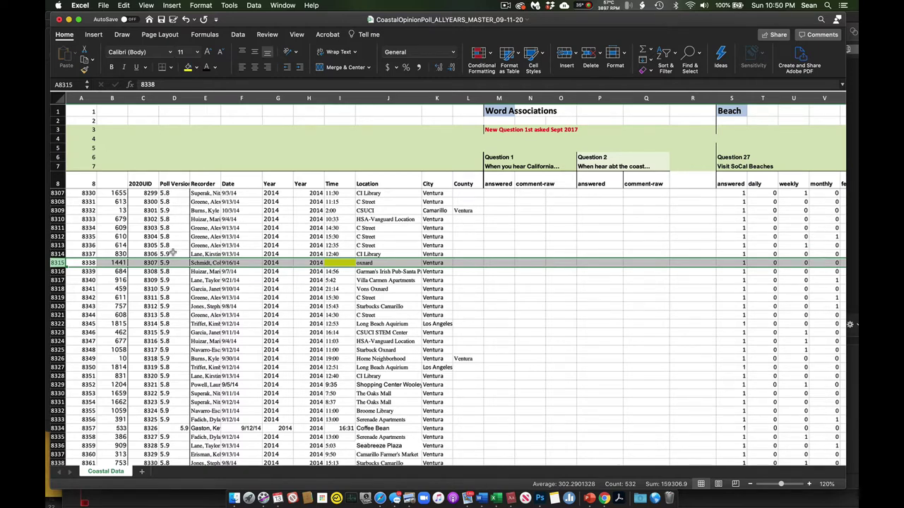
{"action": "left_click", "coordinate": [810, 484]}
{"action": "left_click", "coordinate": [810, 485]}
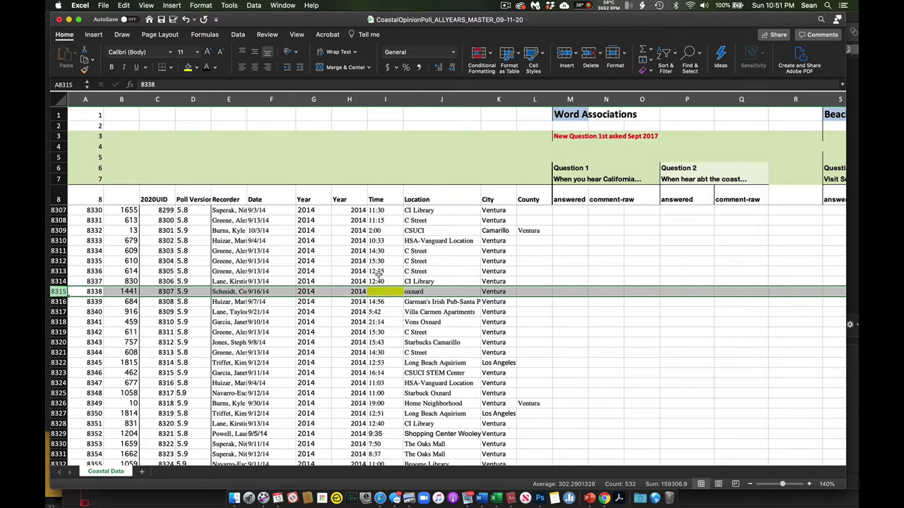
Examine the survey answers in row 8315 across the columns from Word Associations through to Beach Preferences
{"action": "scroll", "coordinate": [378, 274], "scroll_direction": "right", "scroll_amount": 2}
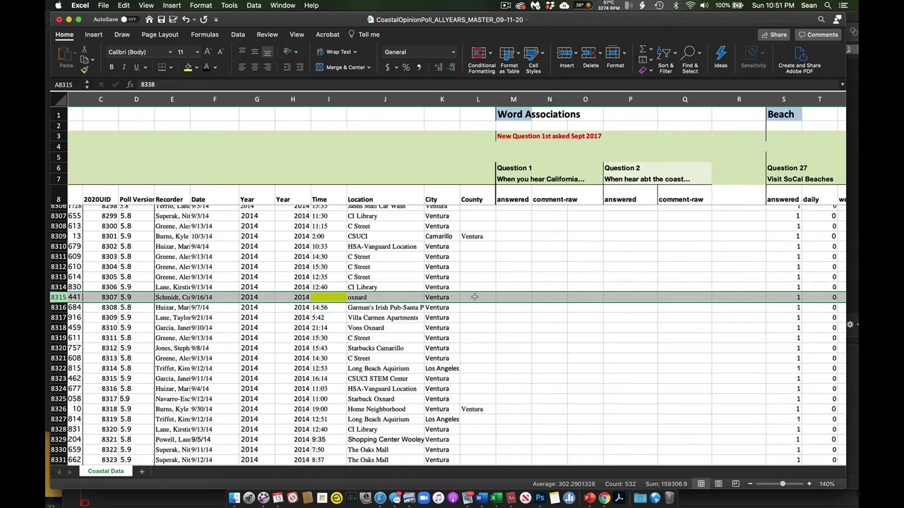
{"action": "scroll", "coordinate": [474, 297], "scroll_direction": "right", "scroll_amount": 3}
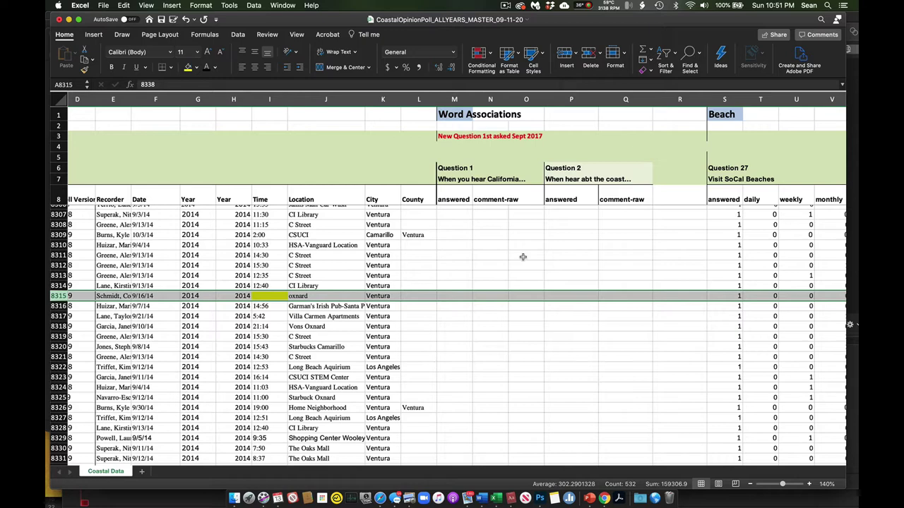
{"action": "scroll", "coordinate": [522, 257], "scroll_direction": "right", "scroll_amount": 3}
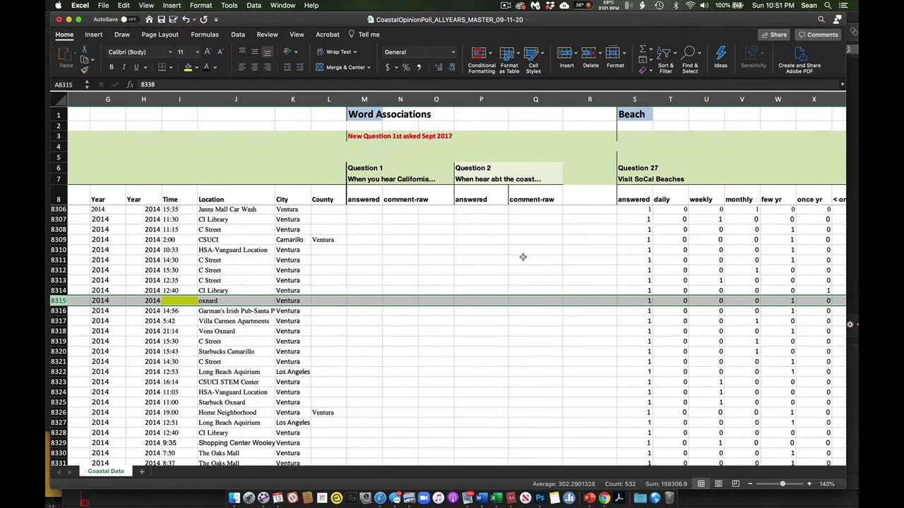
{"action": "scroll", "coordinate": [522, 257], "scroll_direction": "right", "scroll_amount": 15}
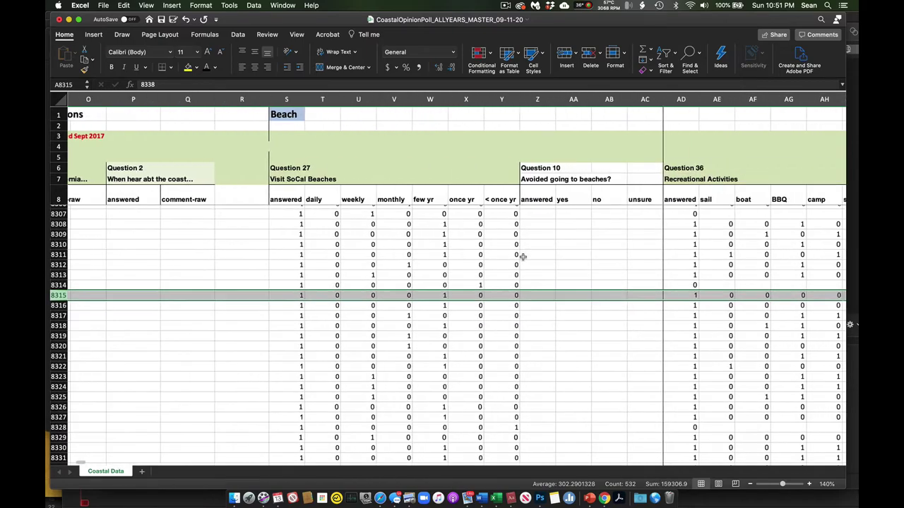
{"action": "scroll", "coordinate": [522, 257], "scroll_direction": "right", "scroll_amount": 6}
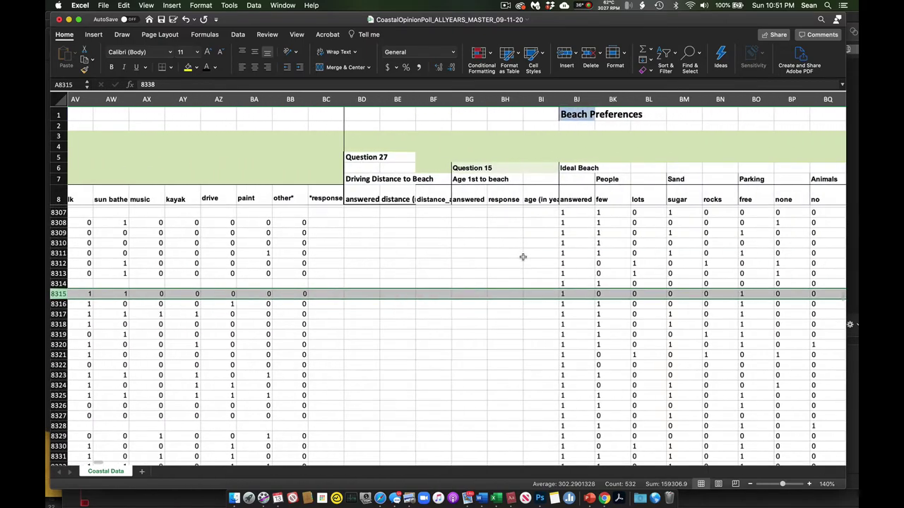
{"action": "scroll", "coordinate": [522, 257], "scroll_direction": "right", "scroll_amount": 6}
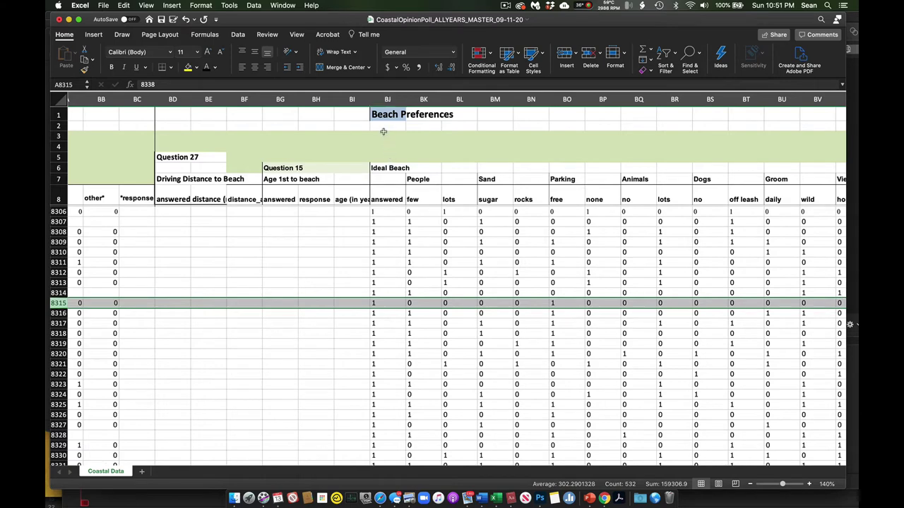
{"action": "scroll", "coordinate": [409, 171], "scroll_direction": "left", "scroll_amount": 1}
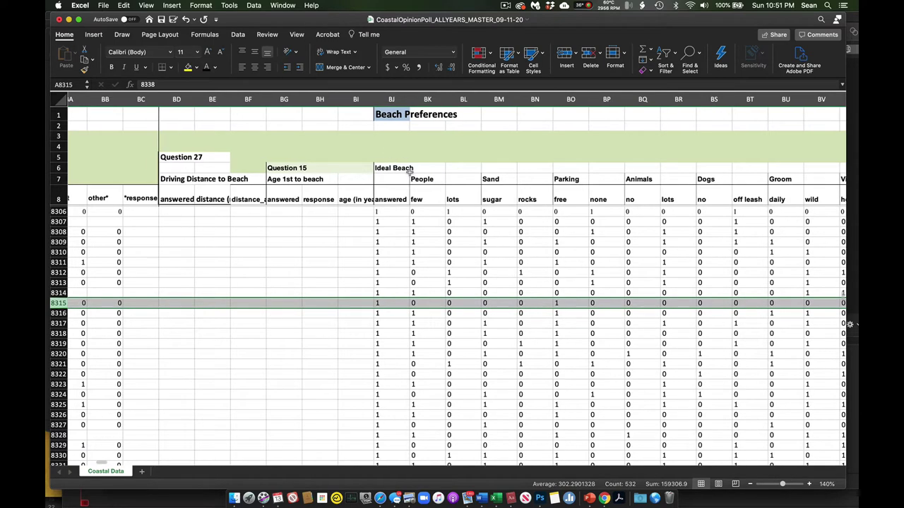
{"action": "scroll", "coordinate": [413, 233], "scroll_direction": "down", "scroll_amount": 2}
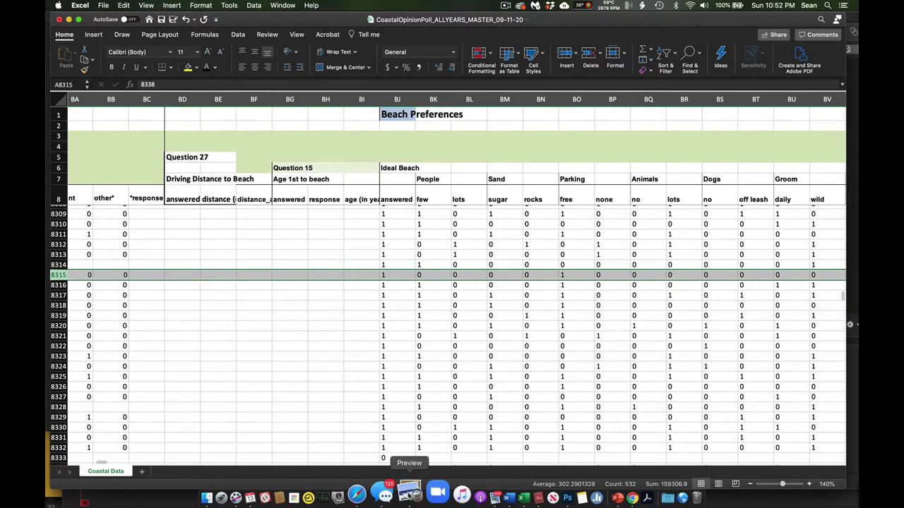
Switch to Preview and review the Restoration Survey5_091 (truncated) questionnaire from its first page to question 29 on choosing a beach
{"action": "left_click", "coordinate": [409, 492]}
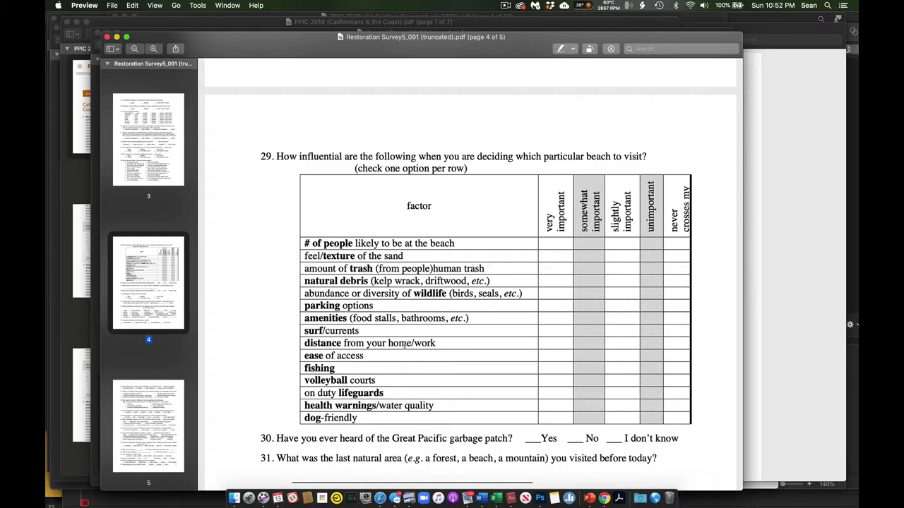
{"action": "scroll", "coordinate": [404, 344], "scroll_direction": "up", "scroll_amount": 10}
{"action": "scroll", "coordinate": [404, 344], "scroll_direction": "up", "scroll_amount": 15}
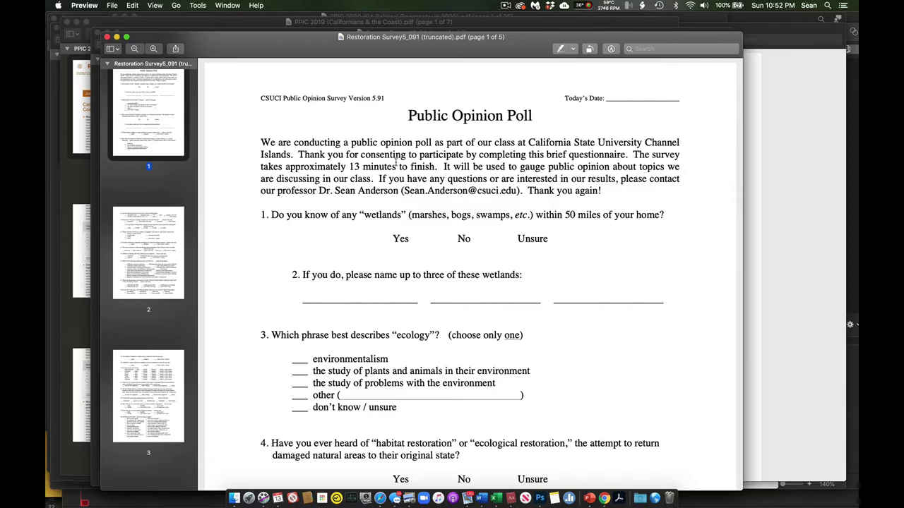
{"action": "scroll", "coordinate": [396, 161], "scroll_direction": "down", "scroll_amount": 20}
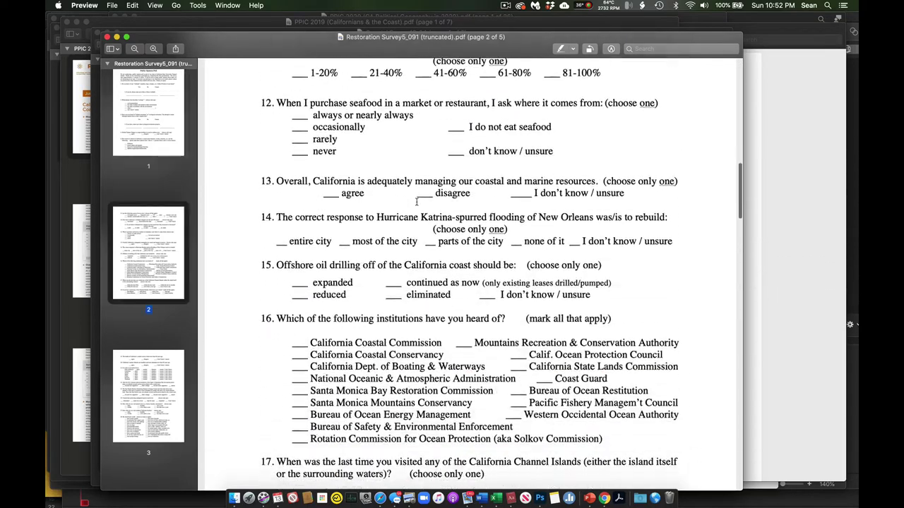
{"action": "scroll", "coordinate": [416, 202], "scroll_direction": "down", "scroll_amount": 20}
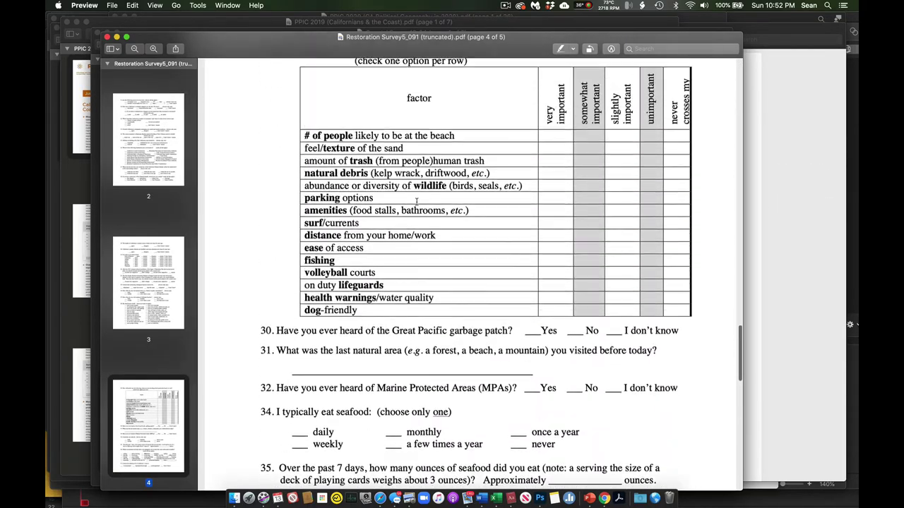
{"action": "scroll", "coordinate": [417, 202], "scroll_direction": "up", "scroll_amount": 3}
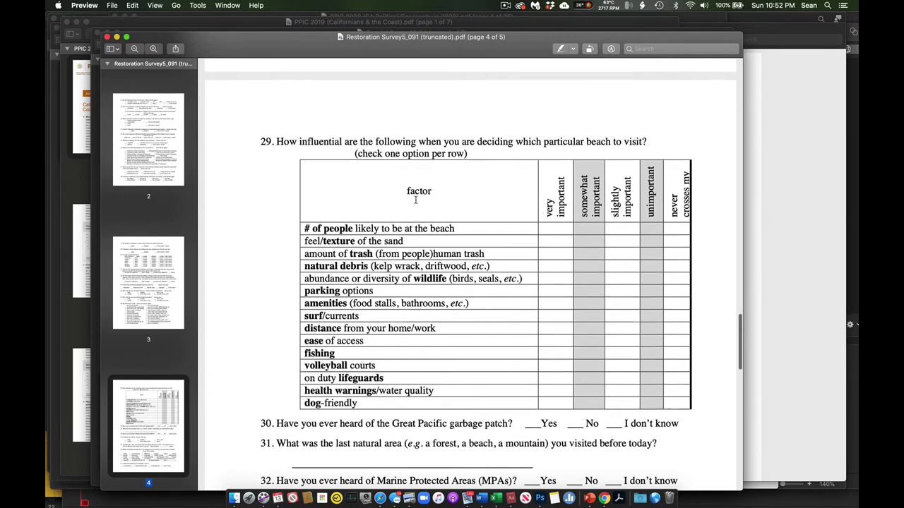
{"action": "scroll", "coordinate": [417, 200], "scroll_direction": "down", "scroll_amount": 3}
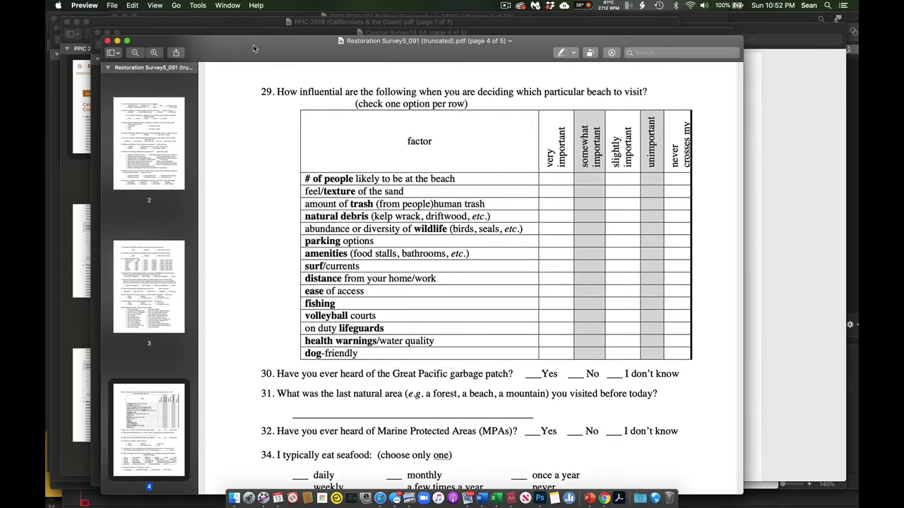
{"action": "left_click_drag", "start_coordinate": [253, 44], "coordinate": [219, 96]}
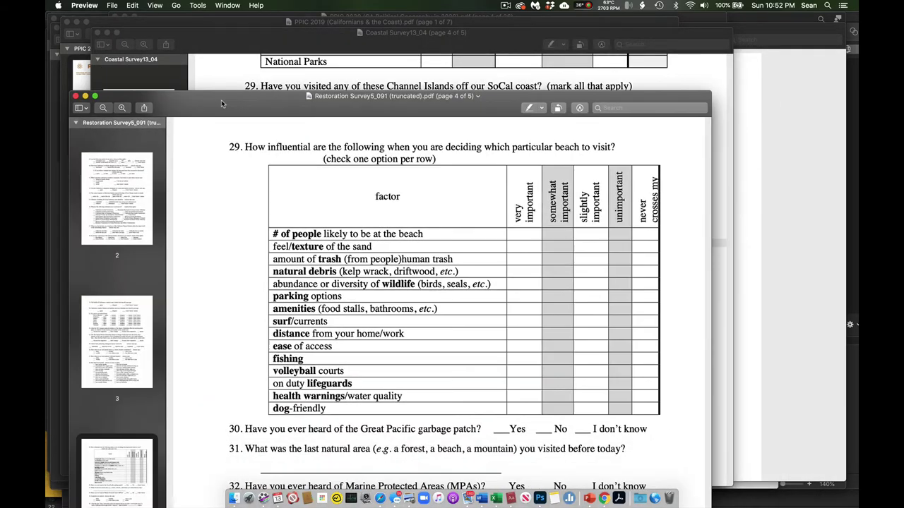
Return to Excel and select the Ideal Beach answered column BJ, followed by the People columns BK and BL
{"action": "left_click", "coordinate": [496, 494]}
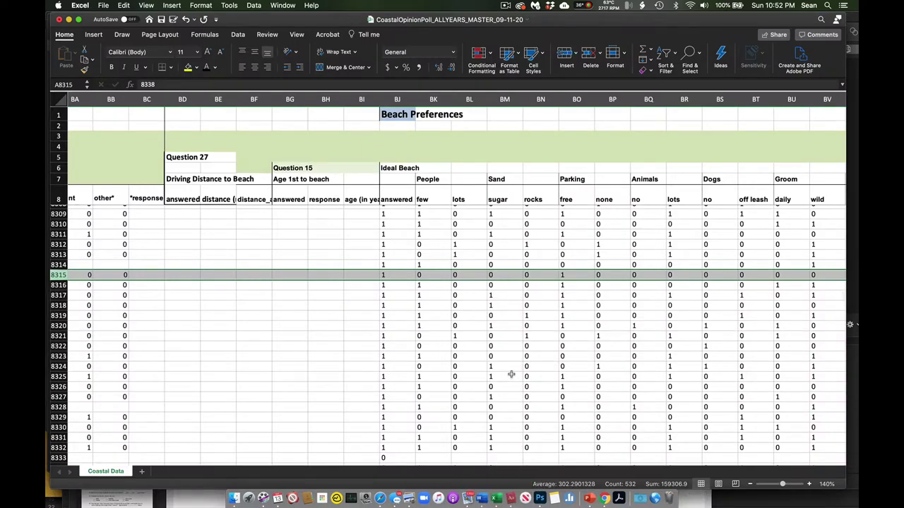
{"action": "scroll", "coordinate": [507, 414], "scroll_direction": "right", "scroll_amount": 2}
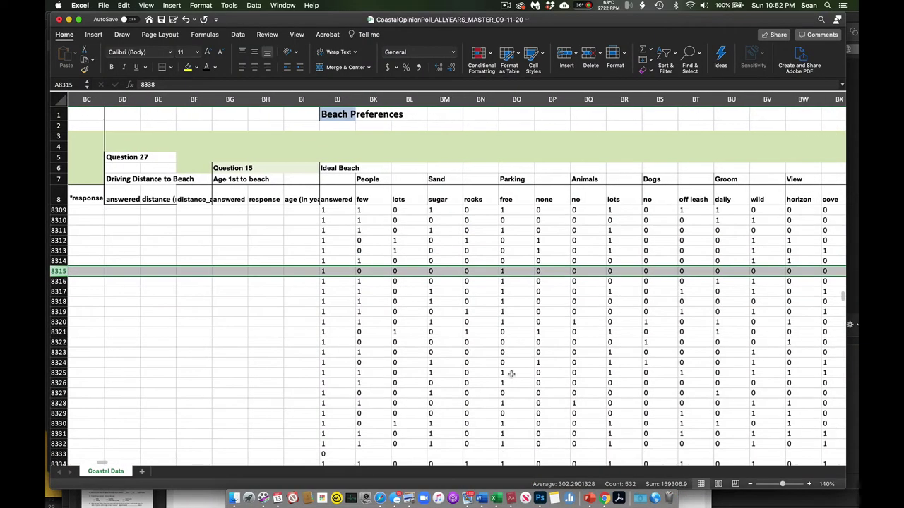
{"action": "scroll", "coordinate": [510, 374], "scroll_direction": "right", "scroll_amount": 3}
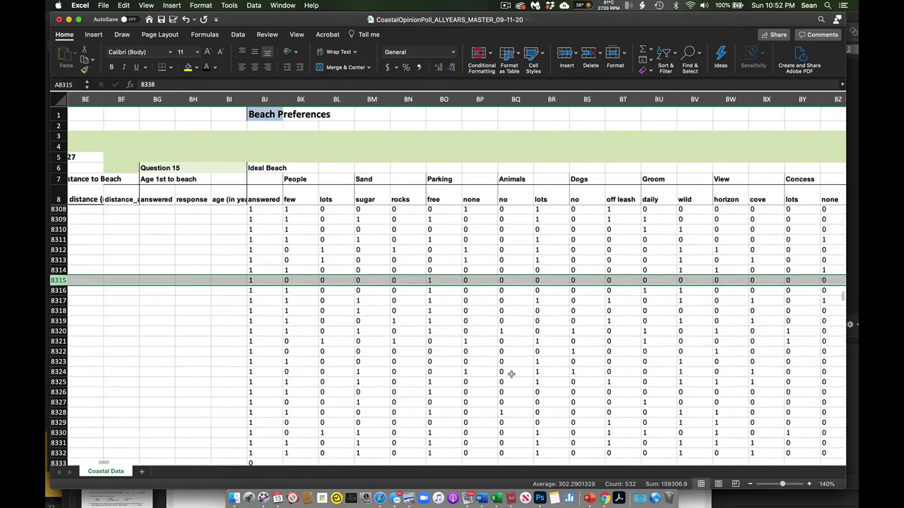
{"action": "scroll", "coordinate": [510, 373], "scroll_direction": "right", "scroll_amount": 3}
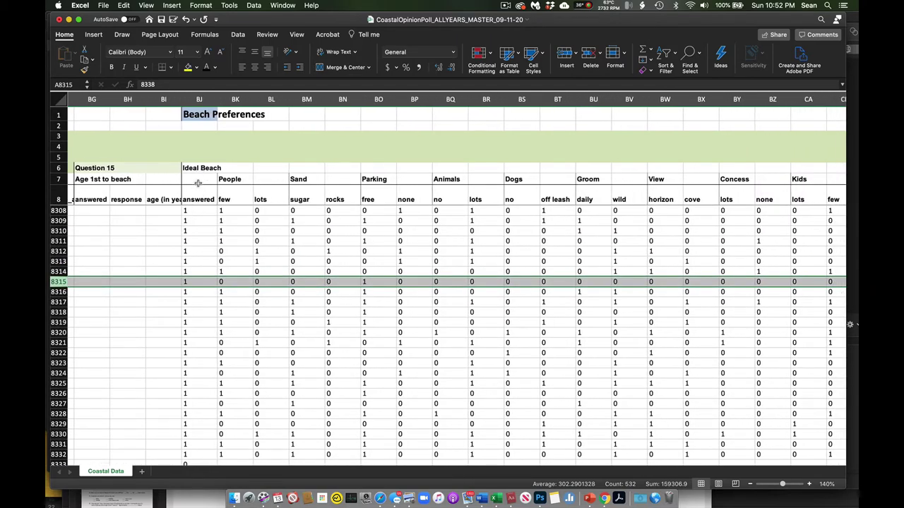
{"action": "left_click", "coordinate": [200, 101]}
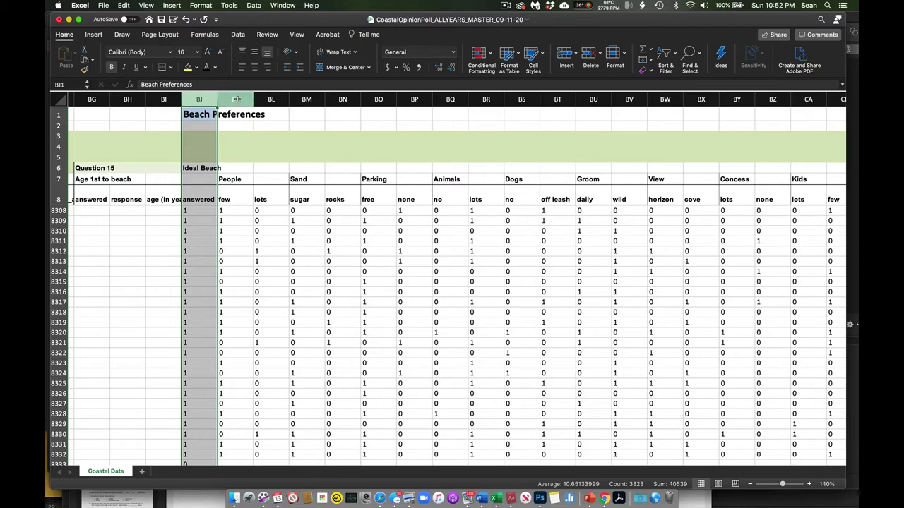
{"action": "left_click_drag", "start_coordinate": [237, 100], "coordinate": [266, 100]}
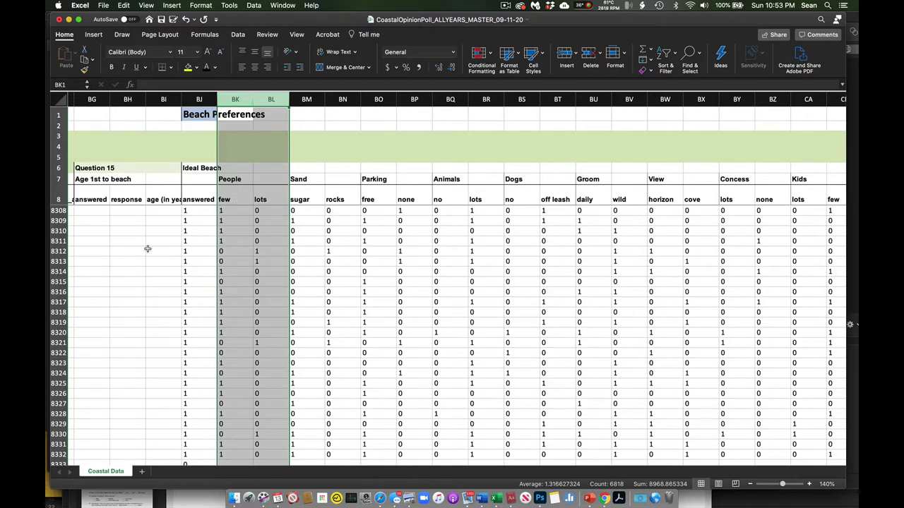
Select row 8312 and examine its Ideal Beach answers from People through Fishing, marking the Concess lots cell
{"action": "left_click", "coordinate": [57, 251]}
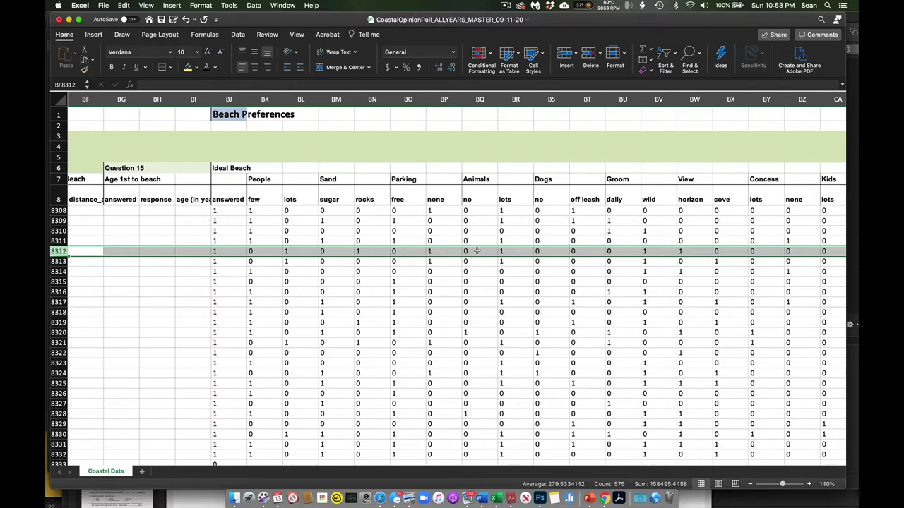
{"action": "scroll", "coordinate": [476, 250], "scroll_direction": "right", "scroll_amount": 5}
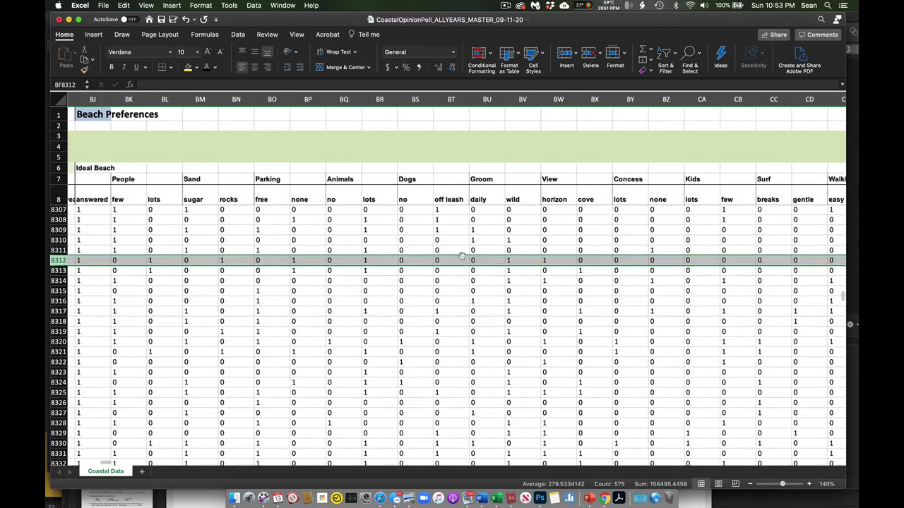
{"action": "scroll", "coordinate": [462, 255], "scroll_direction": "right", "scroll_amount": 1}
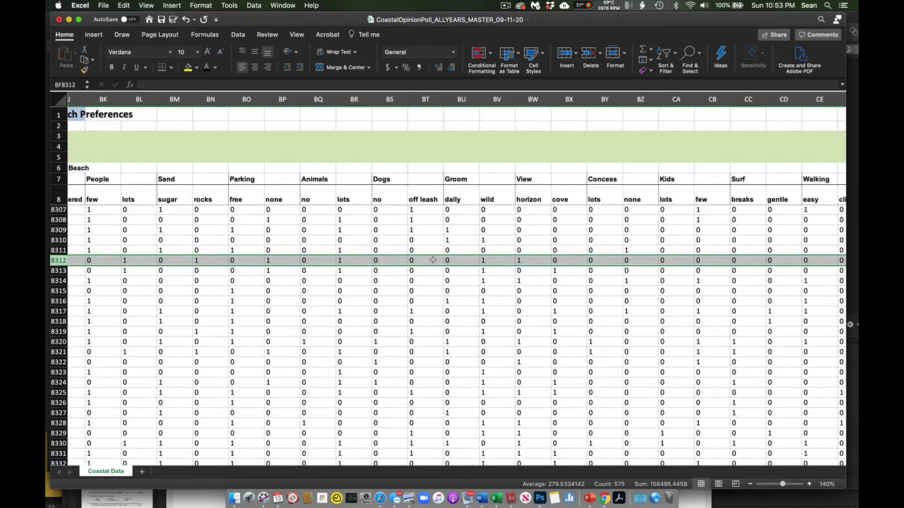
{"action": "scroll", "coordinate": [424, 259], "scroll_direction": "right", "scroll_amount": 2}
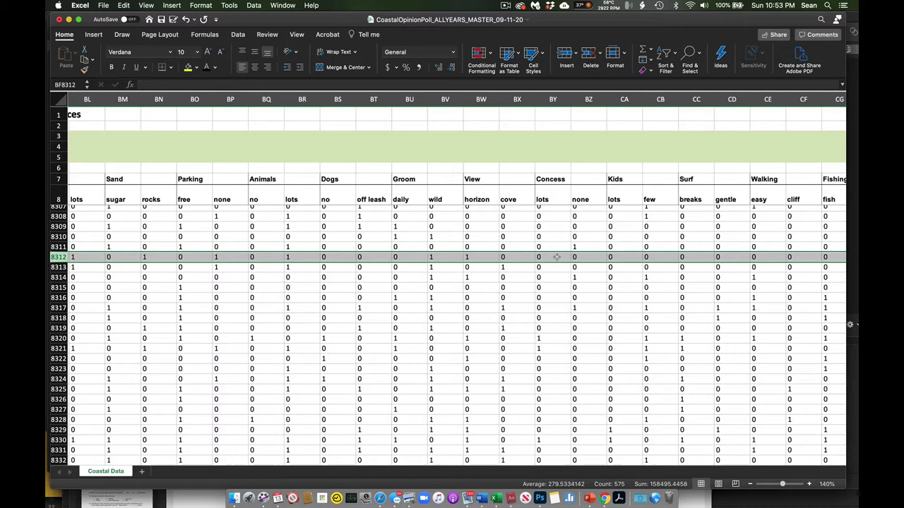
{"action": "left_click", "coordinate": [556, 257]}
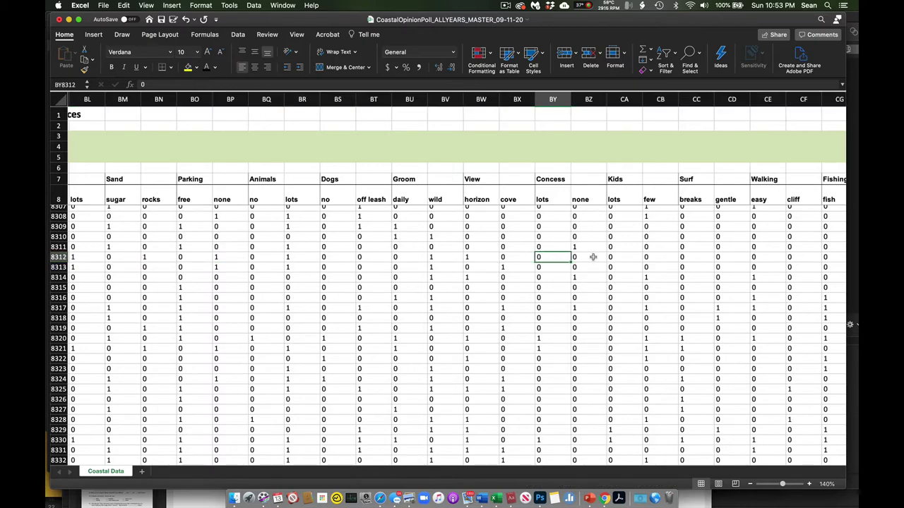
{"action": "scroll", "coordinate": [593, 257], "scroll_direction": "right", "scroll_amount": 4}
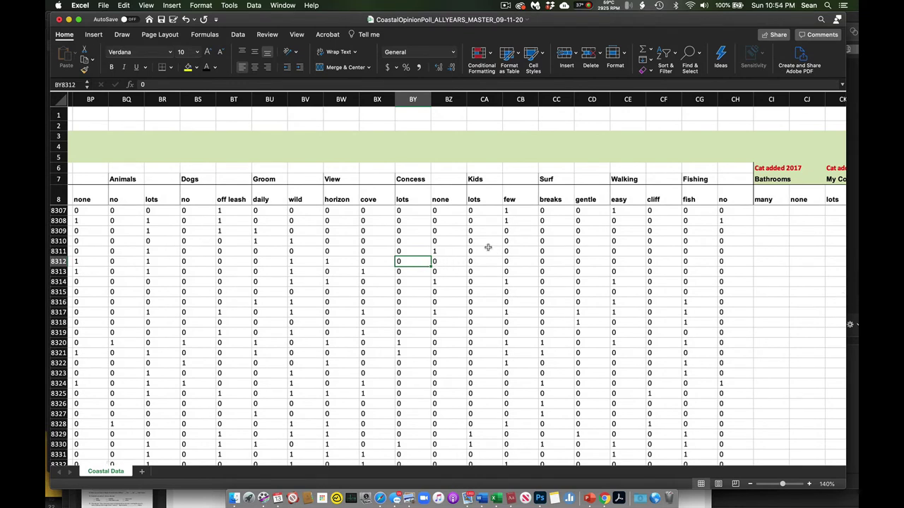
Select the Kids, Surf and Walking answer columns one at a time, from column CA through column CF
{"action": "left_click", "coordinate": [483, 218]}
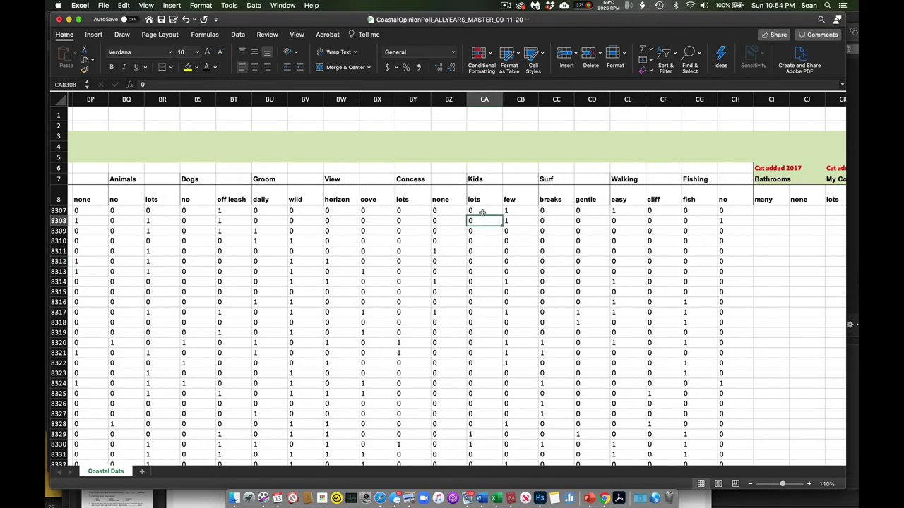
{"action": "left_click", "coordinate": [486, 103]}
{"action": "left_click", "coordinate": [511, 103]}
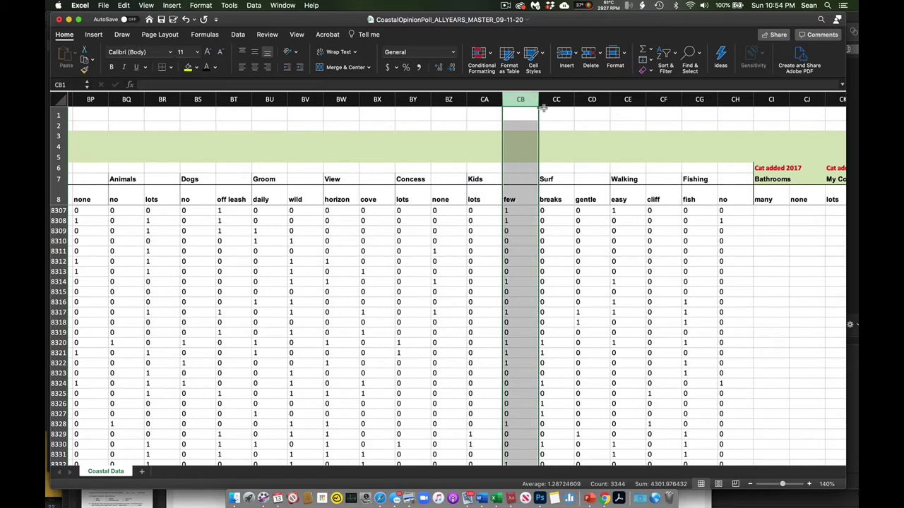
{"action": "left_click", "coordinate": [554, 103]}
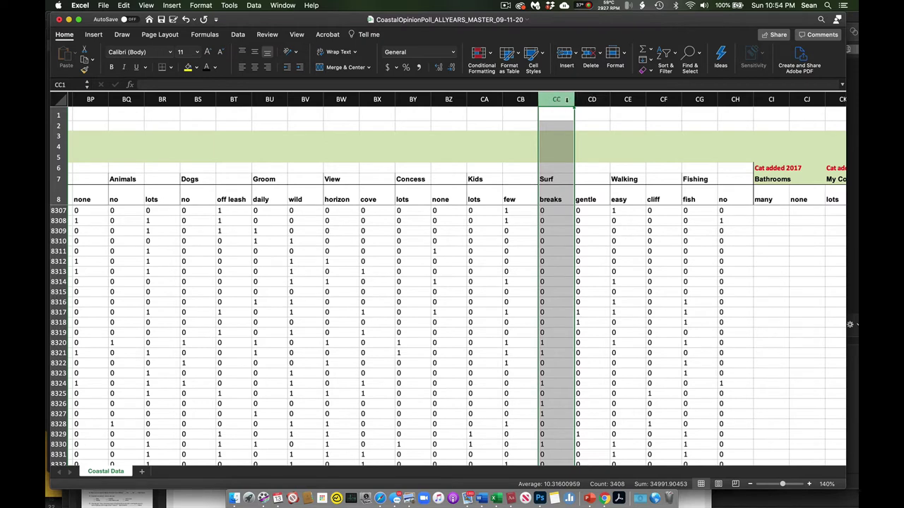
{"action": "left_click", "coordinate": [591, 99]}
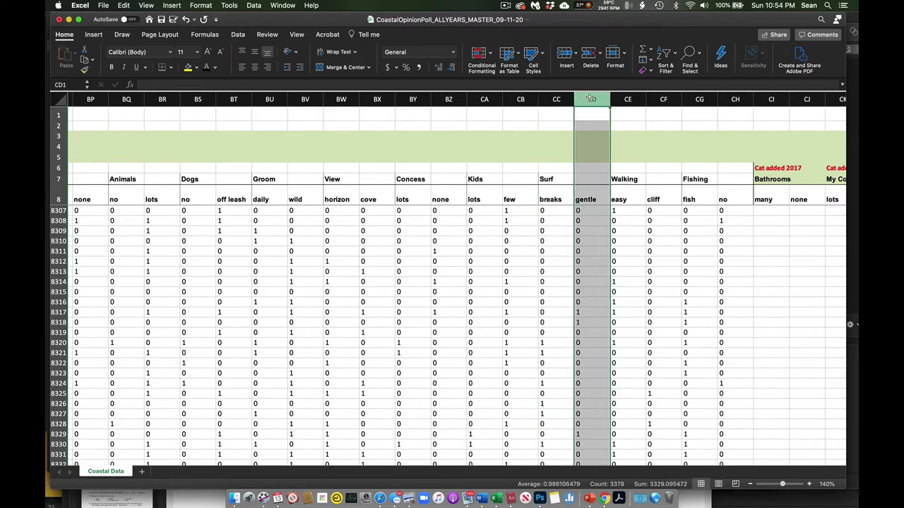
{"action": "left_click", "coordinate": [626, 100]}
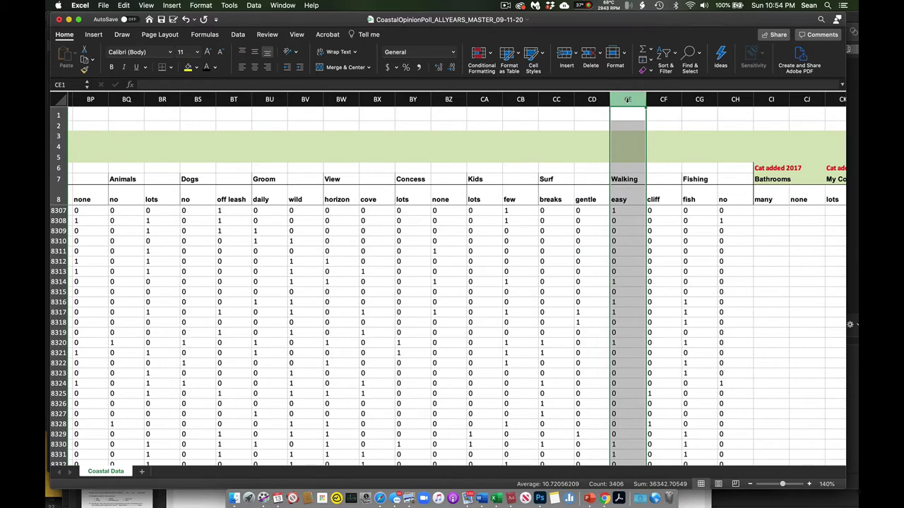
{"action": "left_click", "coordinate": [662, 100]}
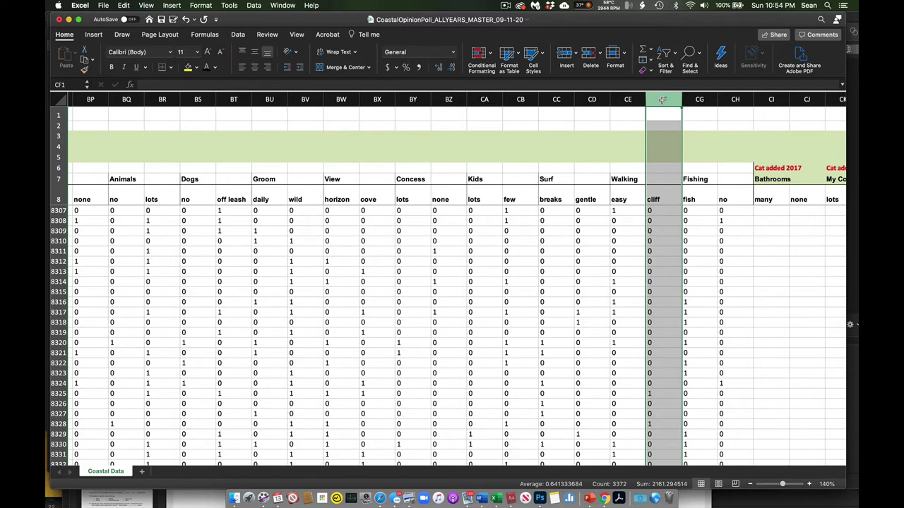
Select the Fishing, Bathrooms and My Community answer columns one at a time, from column CG through column CK
{"action": "left_click", "coordinate": [700, 100]}
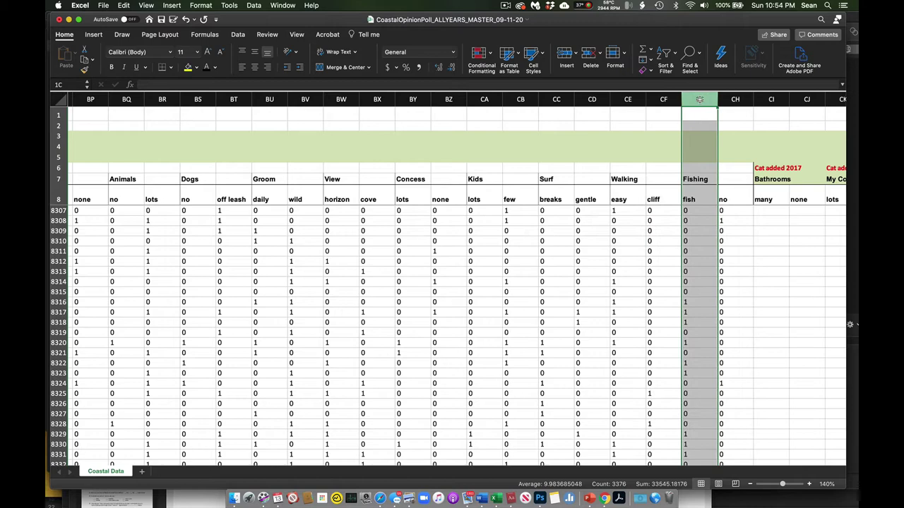
{"action": "scroll", "coordinate": [706, 151], "scroll_direction": "right", "scroll_amount": 6}
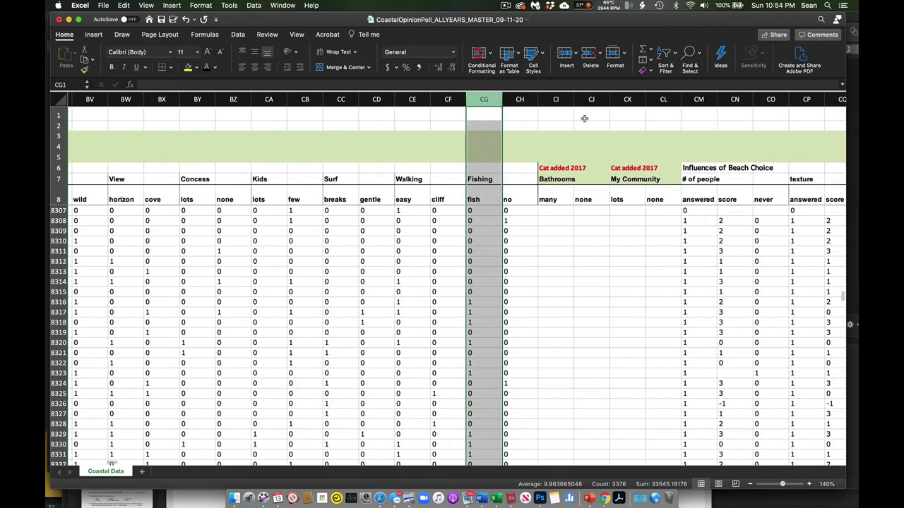
{"action": "left_click", "coordinate": [519, 101]}
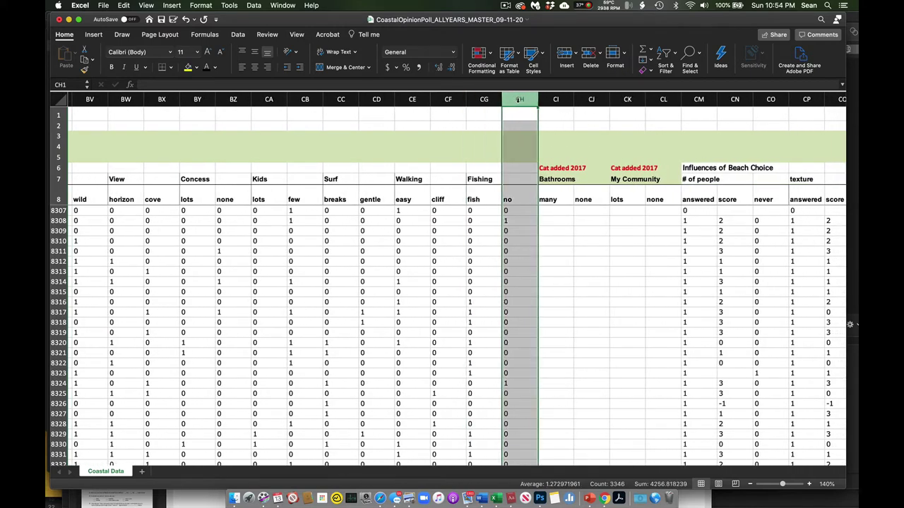
{"action": "left_click", "coordinate": [555, 100]}
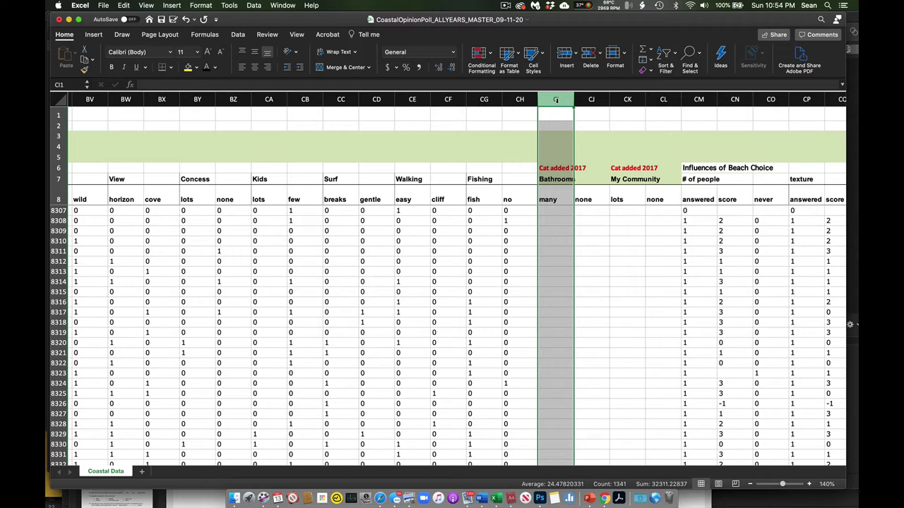
{"action": "left_click", "coordinate": [591, 100]}
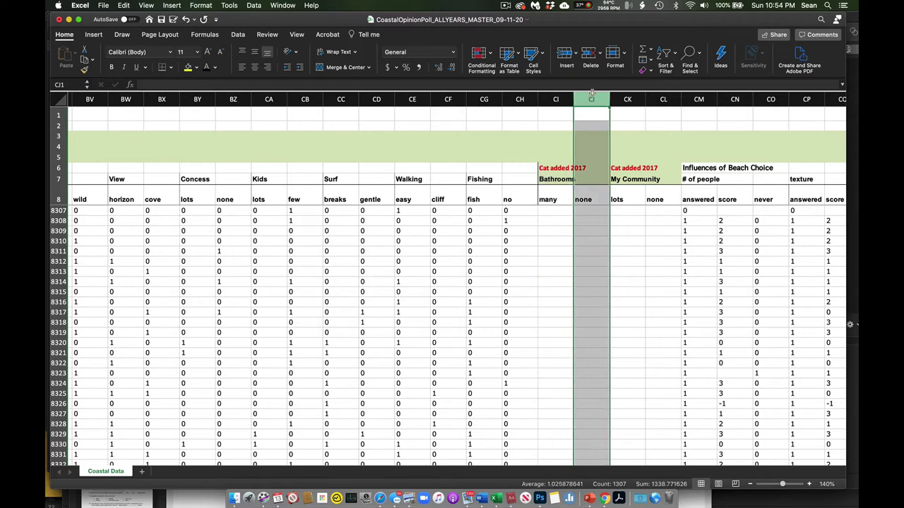
{"action": "left_click", "coordinate": [626, 101]}
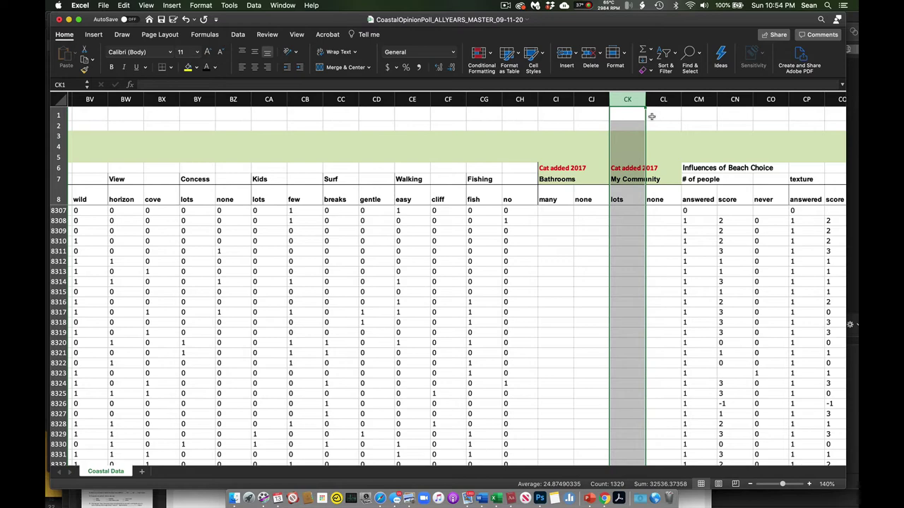
Select the answered column CM for # of people under Influences of Beach Choice and examine the neighbouring influence categories
{"action": "scroll", "coordinate": [650, 117], "scroll_direction": "right", "scroll_amount": 5}
{"action": "scroll", "coordinate": [651, 117], "scroll_direction": "right", "scroll_amount": 1}
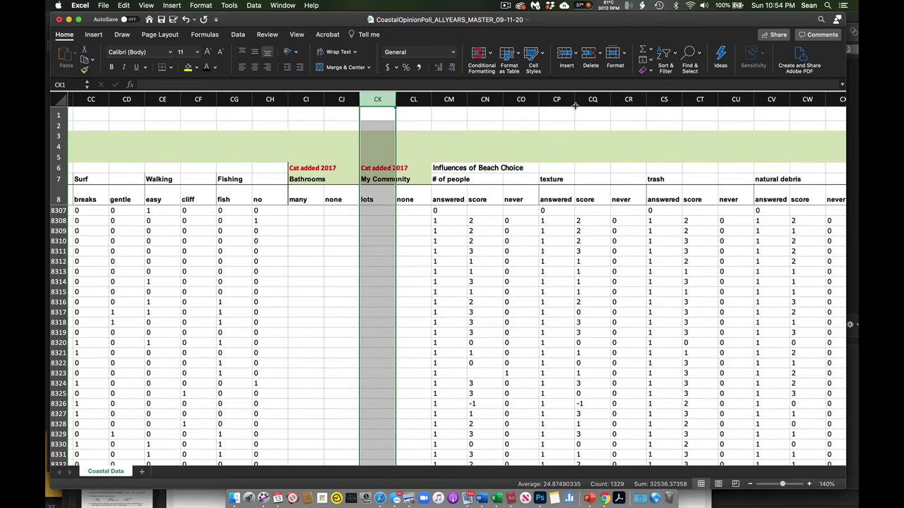
{"action": "left_click", "coordinate": [449, 100]}
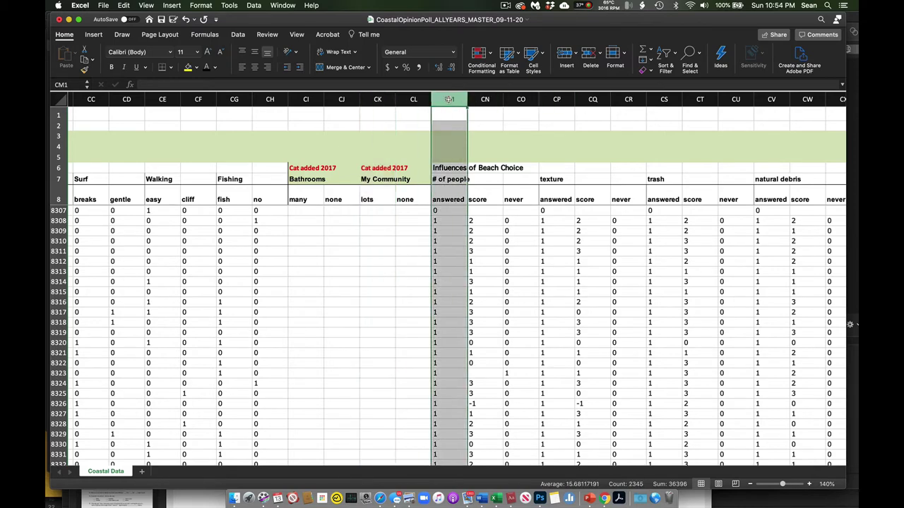
{"action": "scroll", "coordinate": [471, 155], "scroll_direction": "right", "scroll_amount": 6}
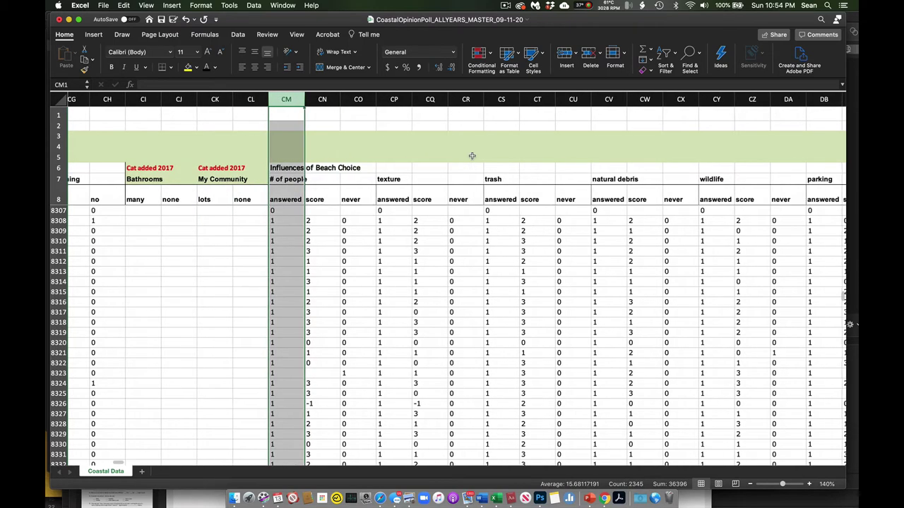
{"action": "scroll", "coordinate": [472, 155], "scroll_direction": "left", "scroll_amount": 4}
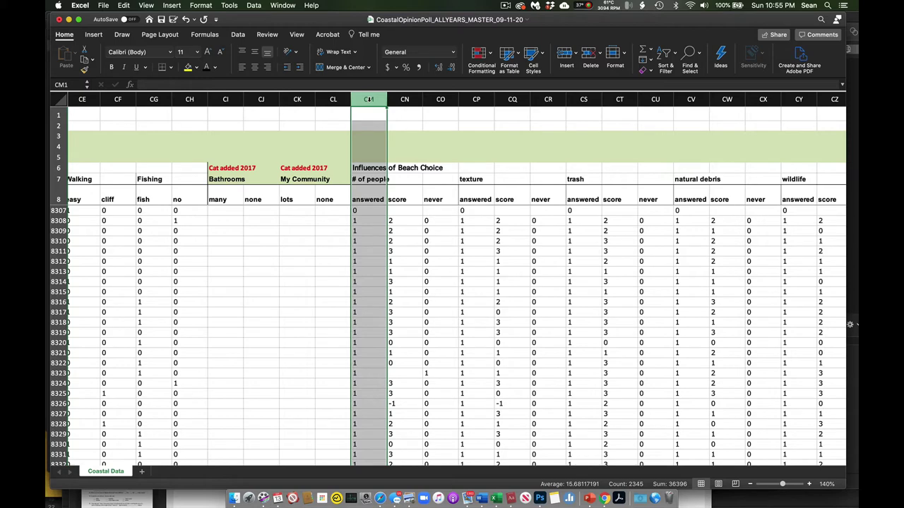
Select the texture answered column CP, and mark the texture score and never cells in row 8308
{"action": "left_click", "coordinate": [476, 99]}
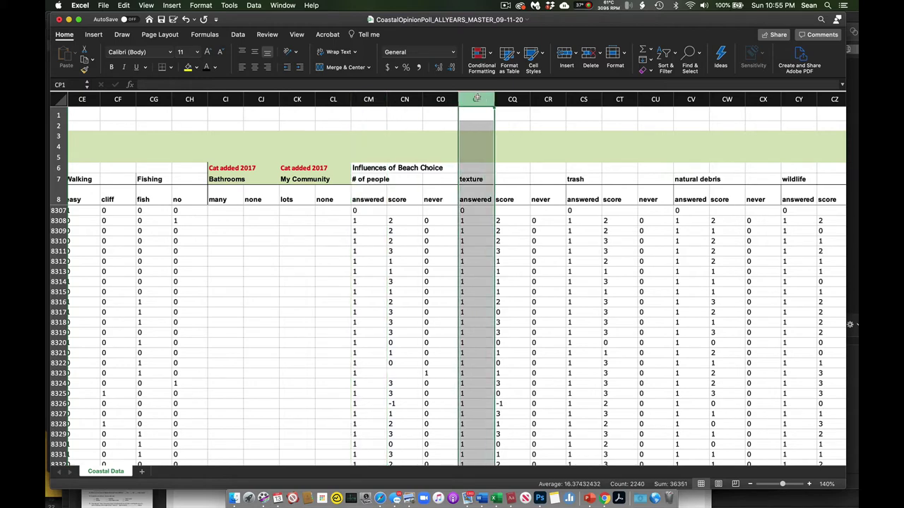
{"action": "scroll", "coordinate": [532, 156], "scroll_direction": "right", "scroll_amount": 4}
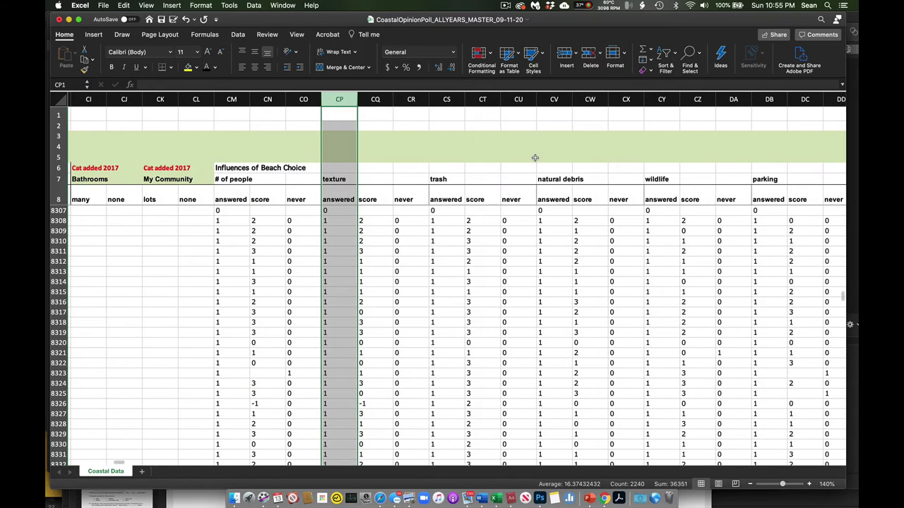
{"action": "left_click", "coordinate": [367, 220]}
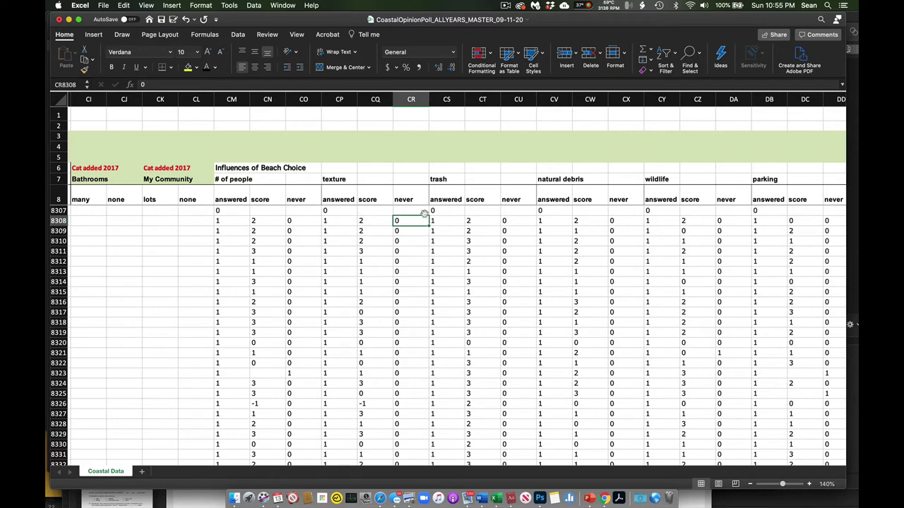
Select the answered columns for trash, natural debris, wildlife, parking and amenities one at a time, from CS through DE
{"action": "left_click", "coordinate": [447, 99]}
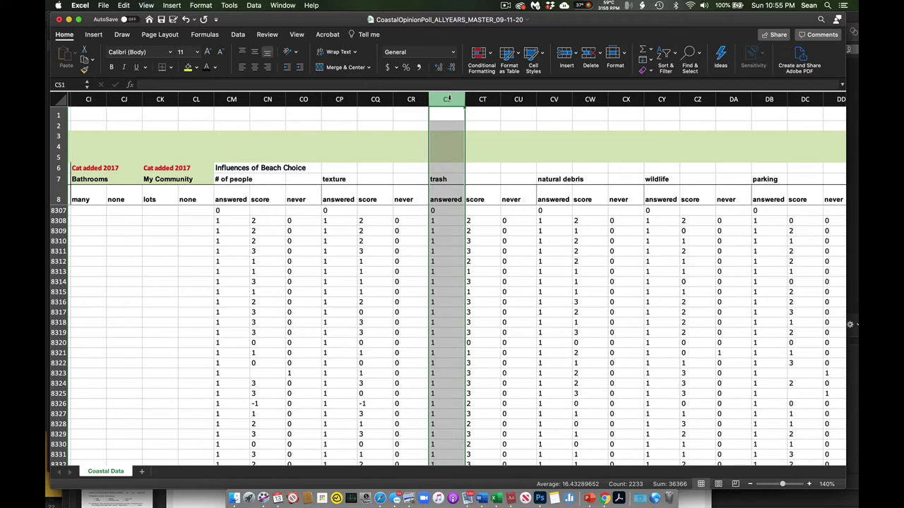
{"action": "left_click", "coordinate": [553, 99]}
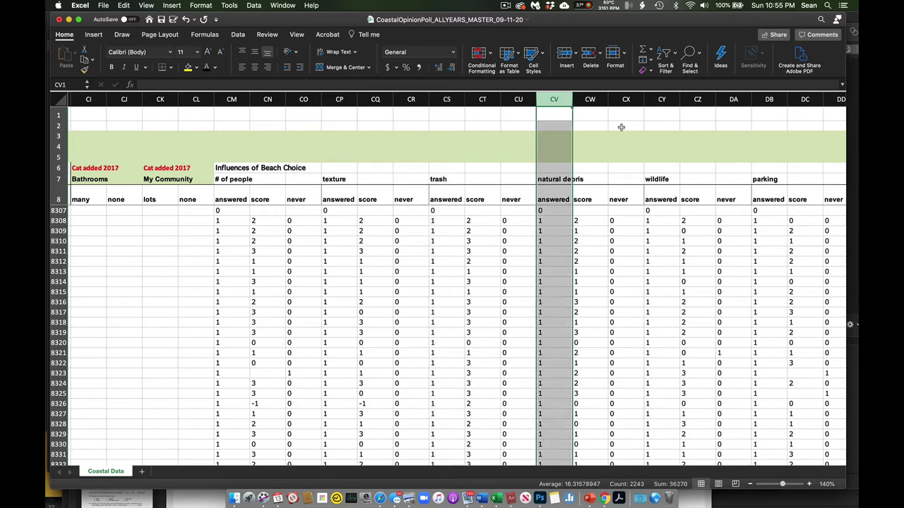
{"action": "scroll", "coordinate": [620, 127], "scroll_direction": "right", "scroll_amount": 7}
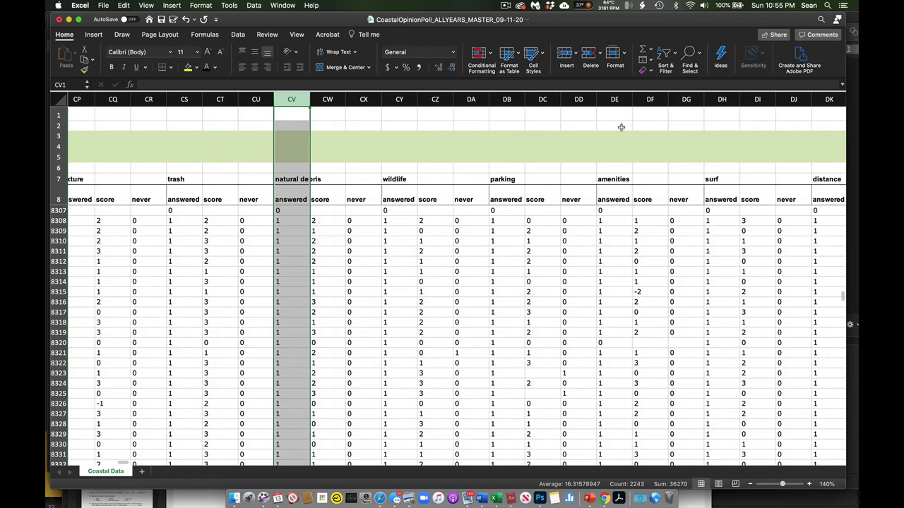
{"action": "left_click", "coordinate": [399, 99]}
{"action": "left_click", "coordinate": [506, 98]}
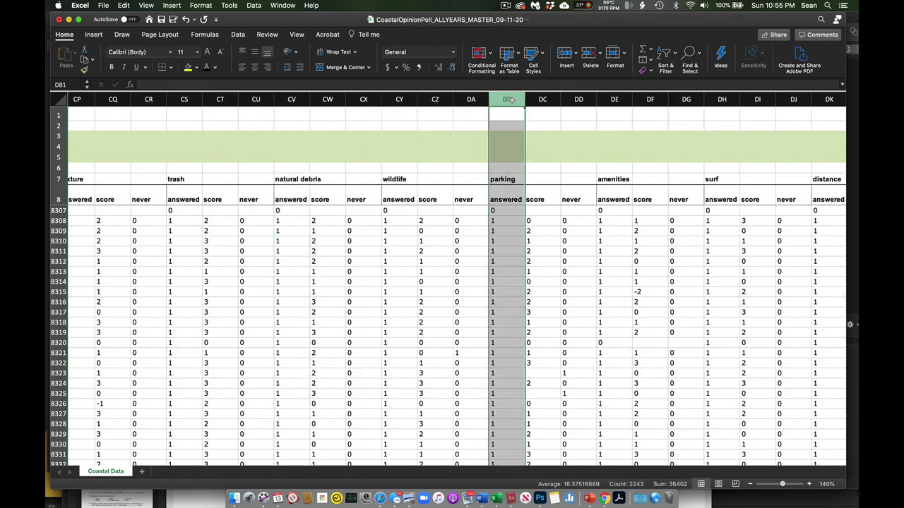
{"action": "left_click", "coordinate": [614, 99]}
Select the answered columns for surf, distance and ease of access one at a time: DH, DK and DN
{"action": "scroll", "coordinate": [621, 145], "scroll_direction": "right", "scroll_amount": 3}
{"action": "scroll", "coordinate": [631, 176], "scroll_direction": "right", "scroll_amount": 5}
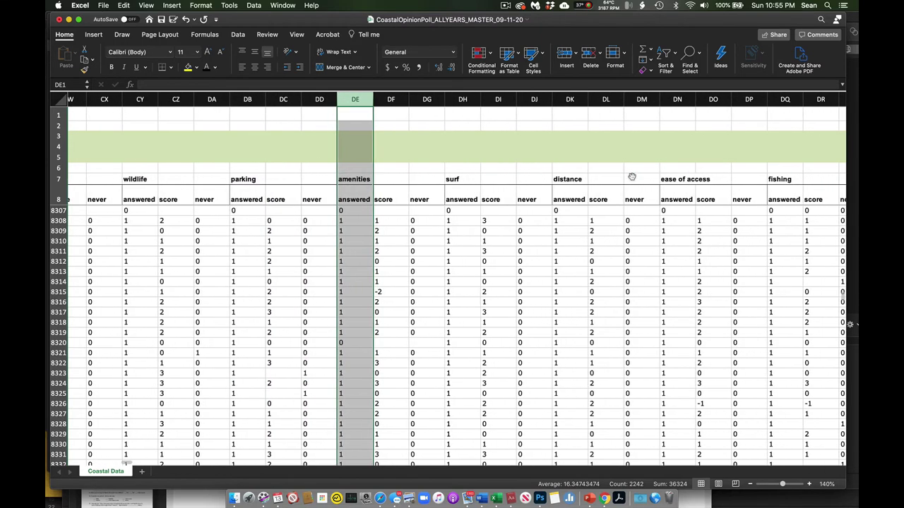
{"action": "left_click", "coordinate": [470, 102]}
{"action": "left_click", "coordinate": [571, 99]}
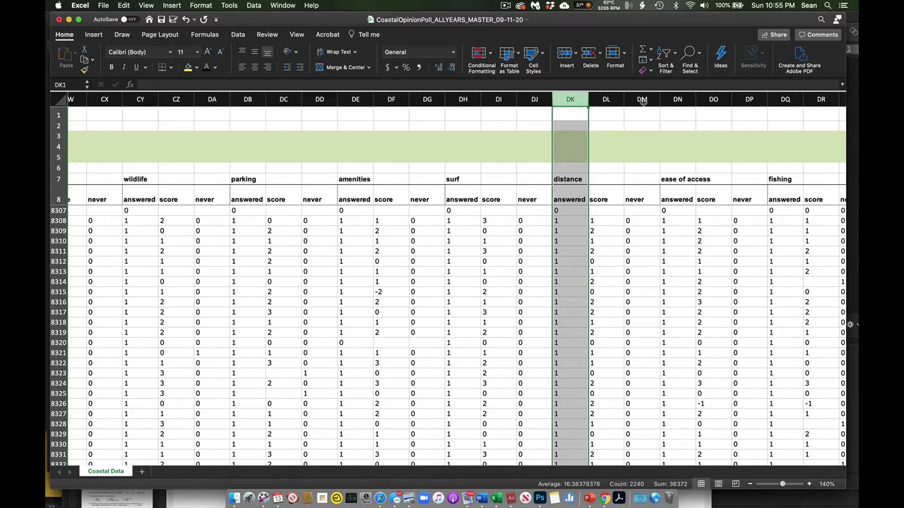
{"action": "left_click", "coordinate": [678, 100]}
Select the answered columns for fishing, volleyball and lifeguards one at a time: DQ, DT and DW
{"action": "scroll", "coordinate": [681, 164], "scroll_direction": "right", "scroll_amount": 3}
{"action": "scroll", "coordinate": [680, 164], "scroll_direction": "right", "scroll_amount": 6}
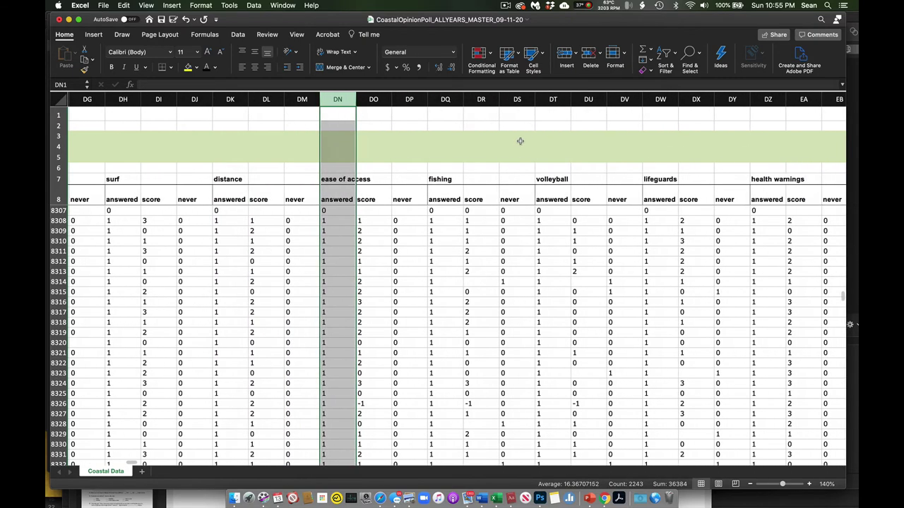
{"action": "left_click", "coordinate": [445, 99]}
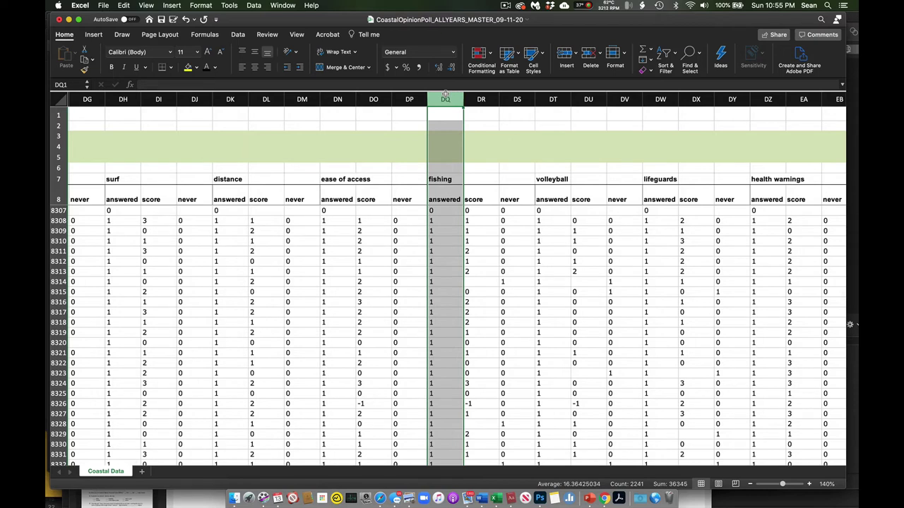
{"action": "left_click", "coordinate": [546, 99]}
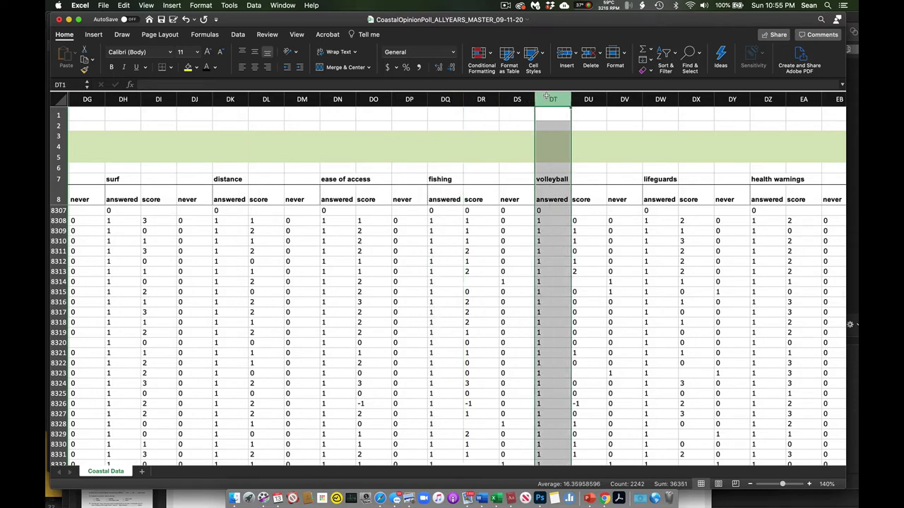
{"action": "left_click", "coordinate": [663, 102]}
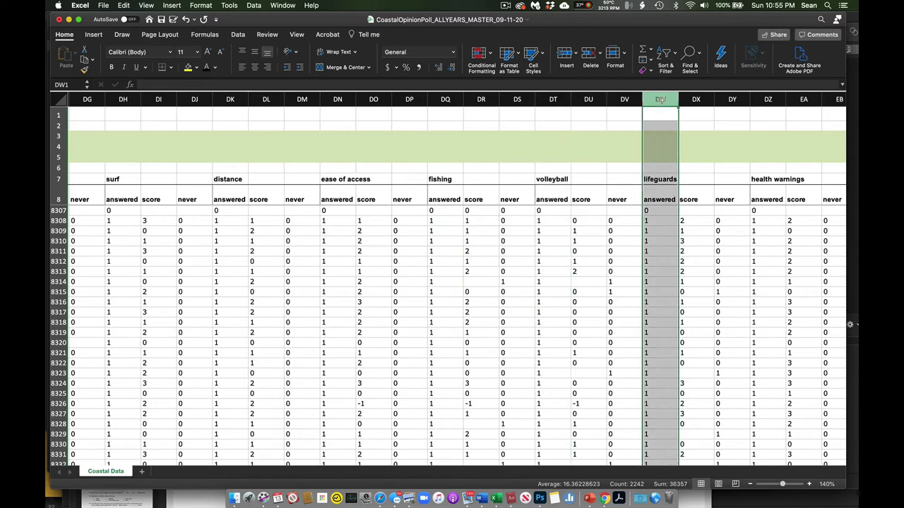
Select the answered columns for health warnings, dogs, type of people and oil or tar one at a time: DZ, EC, EF and EI
{"action": "scroll", "coordinate": [661, 187], "scroll_direction": "right", "scroll_amount": 2}
{"action": "scroll", "coordinate": [662, 187], "scroll_direction": "right", "scroll_amount": 5}
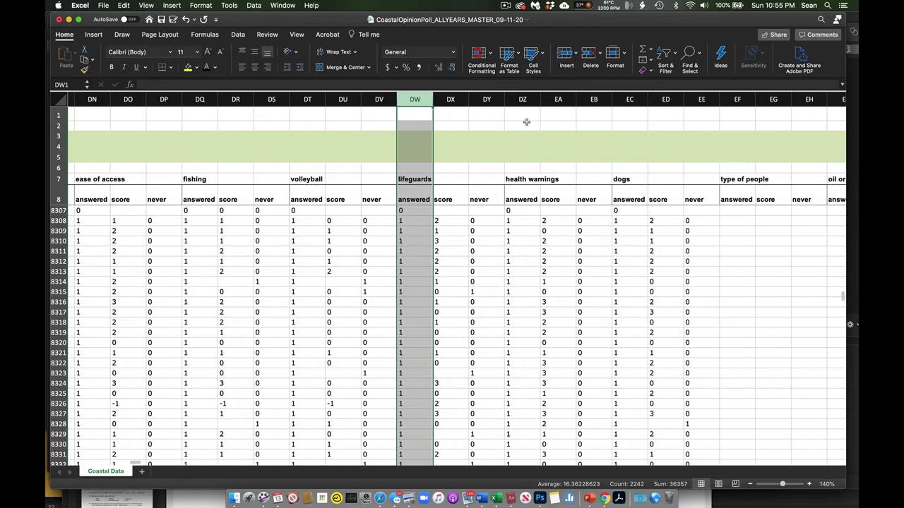
{"action": "left_click", "coordinate": [525, 99]}
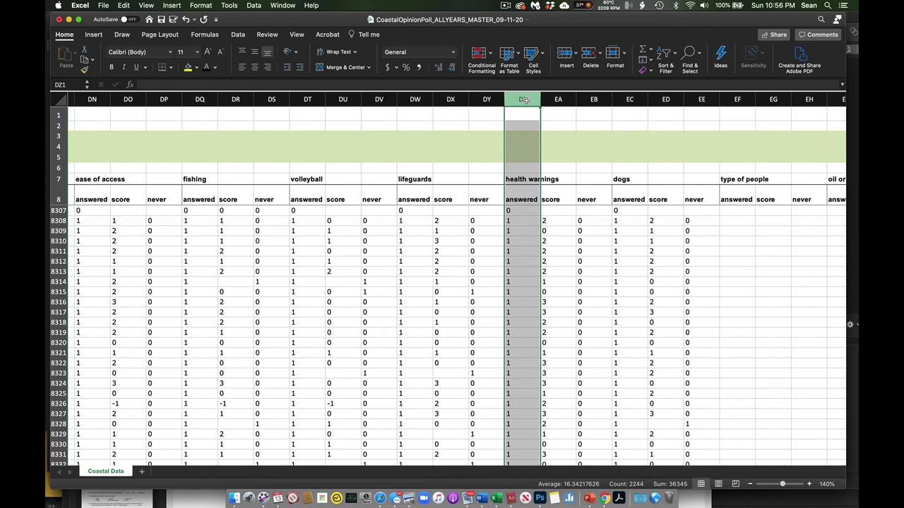
{"action": "left_click", "coordinate": [623, 98]}
{"action": "scroll", "coordinate": [655, 123], "scroll_direction": "right", "scroll_amount": 9}
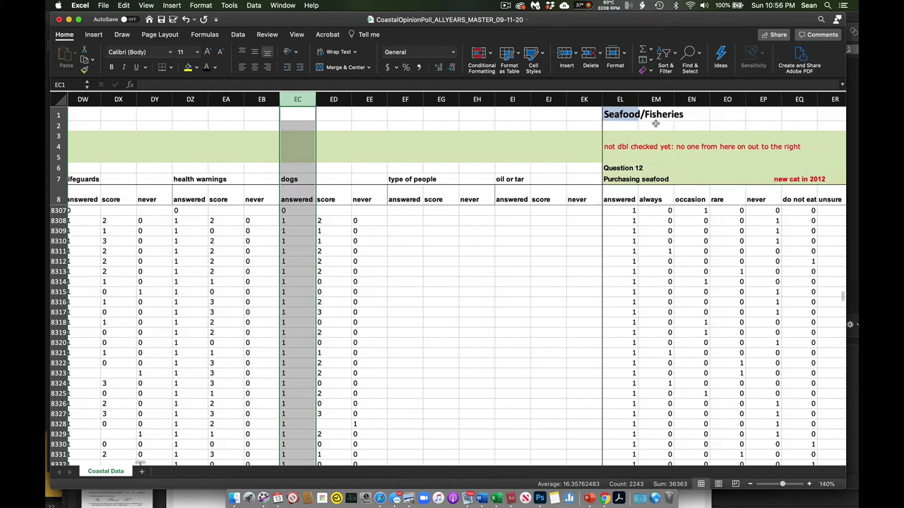
{"action": "left_click", "coordinate": [389, 97]}
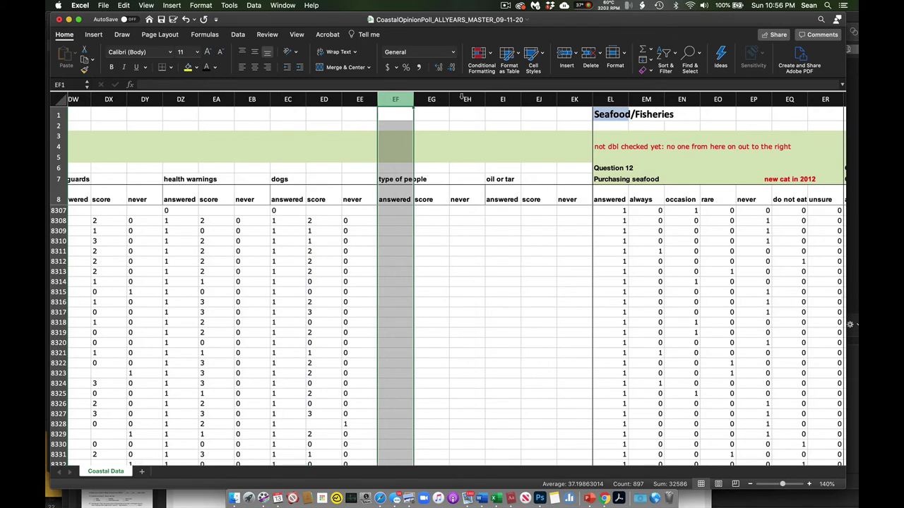
{"action": "left_click", "coordinate": [503, 99]}
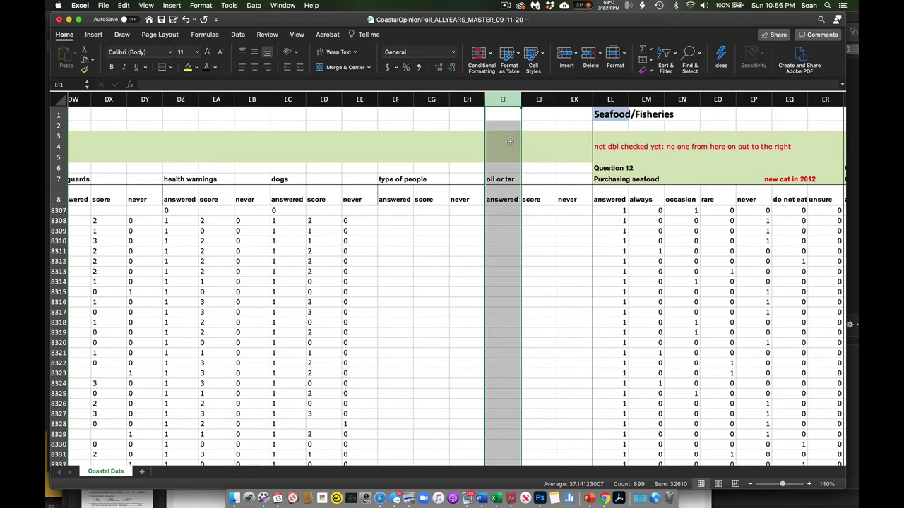
Look through the question columns beyond Influences of Beach Choice, covering the seafood safety, climate change and Natural Disaster-Fires sections
{"action": "scroll", "coordinate": [554, 273], "scroll_direction": "right", "scroll_amount": 20}
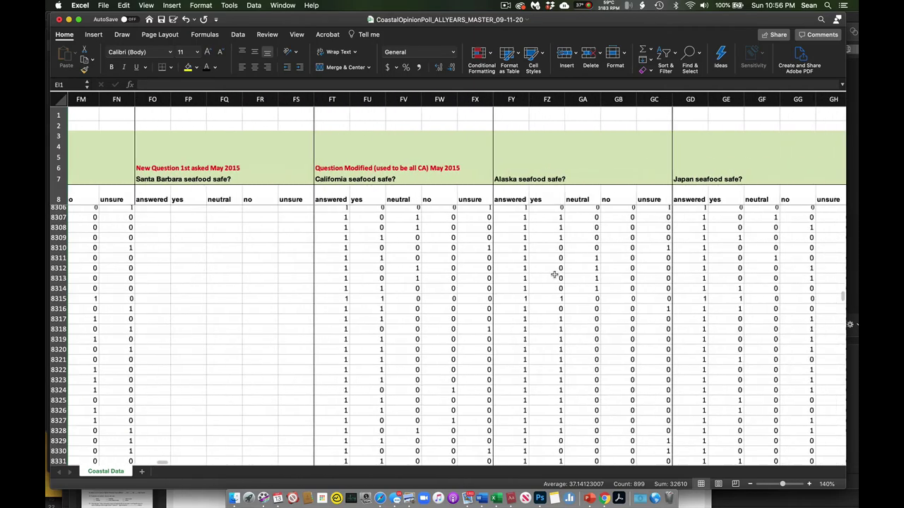
{"action": "scroll", "coordinate": [554, 274], "scroll_direction": "right", "scroll_amount": 20}
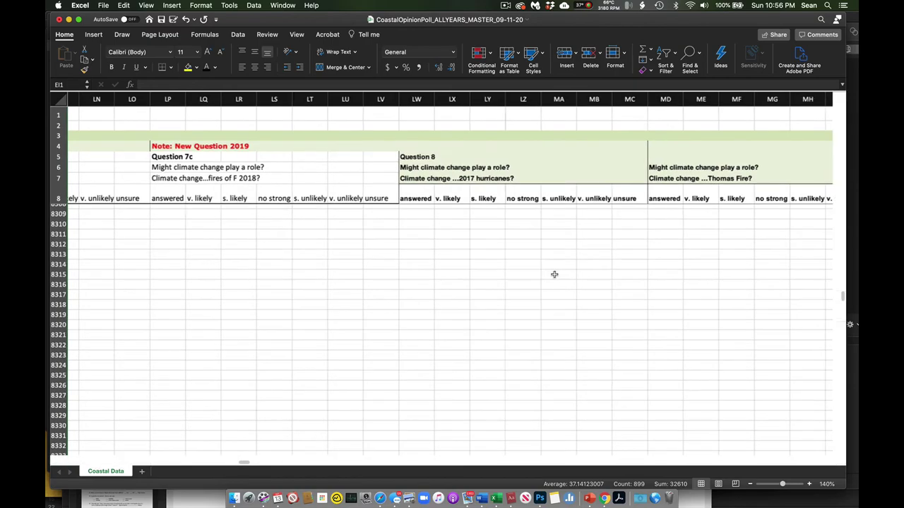
{"action": "scroll", "coordinate": [554, 274], "scroll_direction": "left", "scroll_amount": 20}
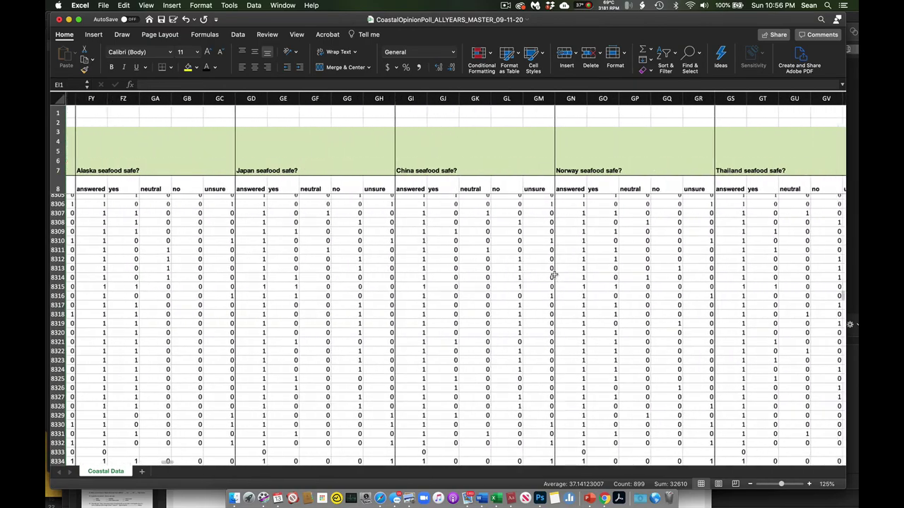
{"action": "scroll", "coordinate": [554, 274], "scroll_direction": "right", "scroll_amount": 20}
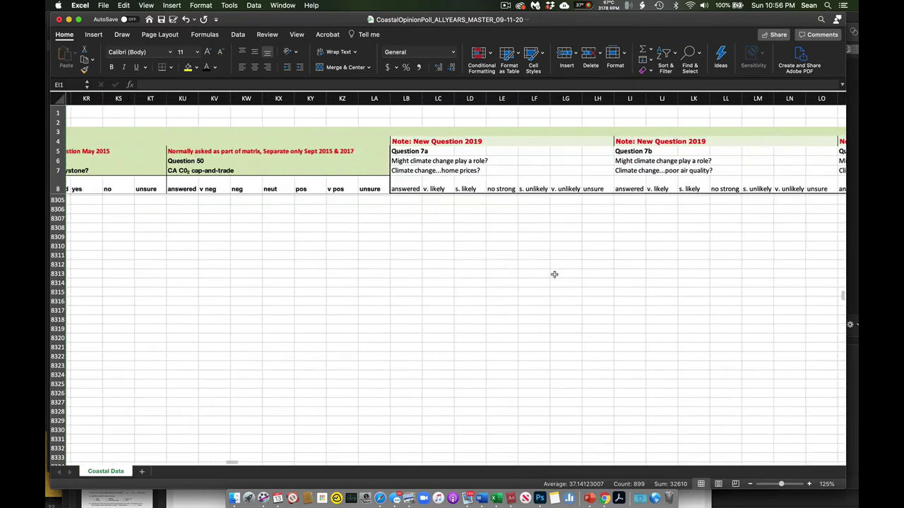
{"action": "scroll", "coordinate": [555, 274], "scroll_direction": "left", "scroll_amount": 20}
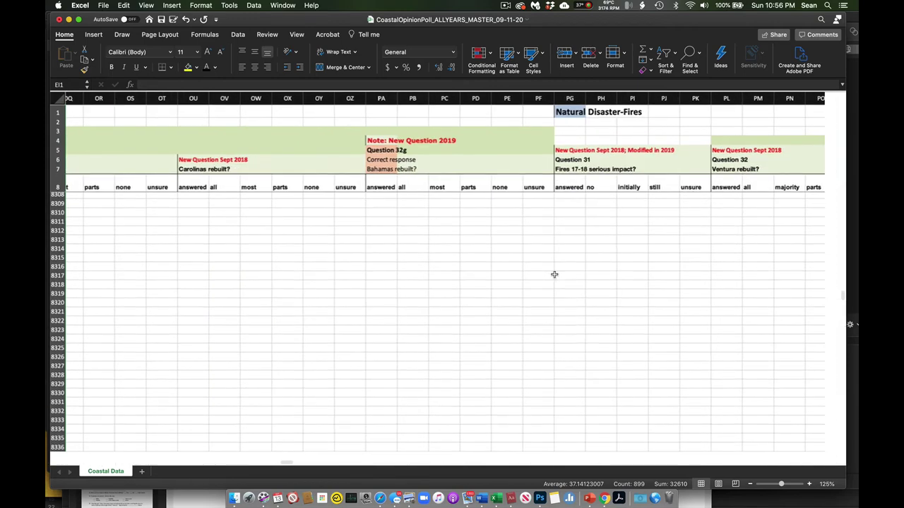
{"action": "scroll", "coordinate": [554, 274], "scroll_direction": "right", "scroll_amount": 20}
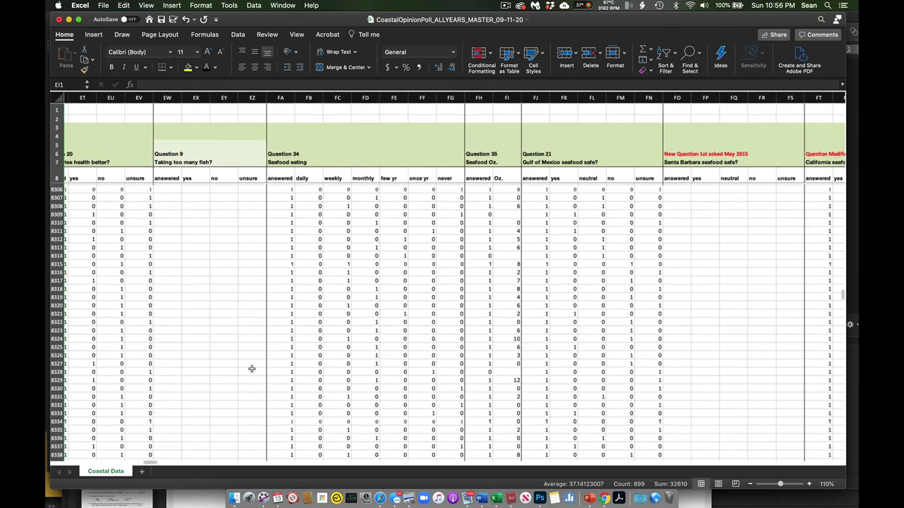
{"action": "scroll", "coordinate": [156, 447], "scroll_direction": "right", "scroll_amount": 20}
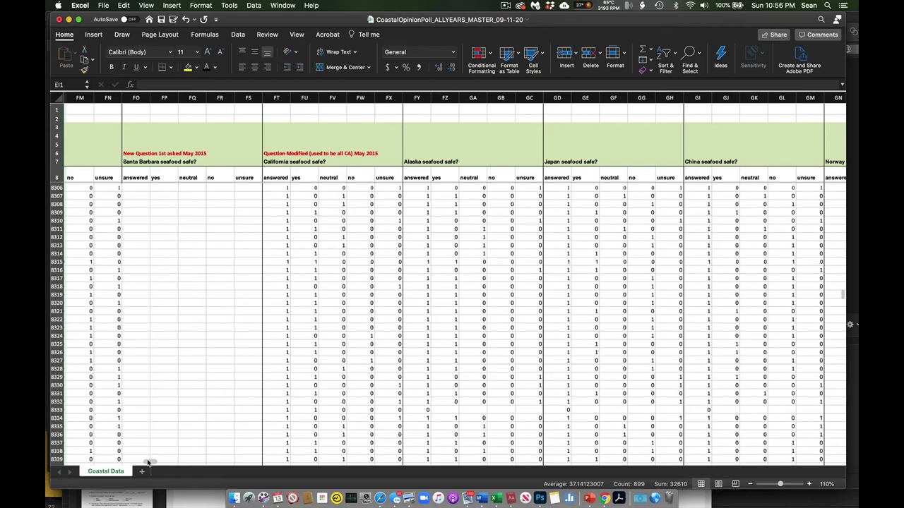
Examine the demographic question columns at the sheet's end, from Question 48 Zip Code through Question 56 Language and Comments
{"action": "left_click_drag", "start_coordinate": [149, 462], "coordinate": [661, 472]}
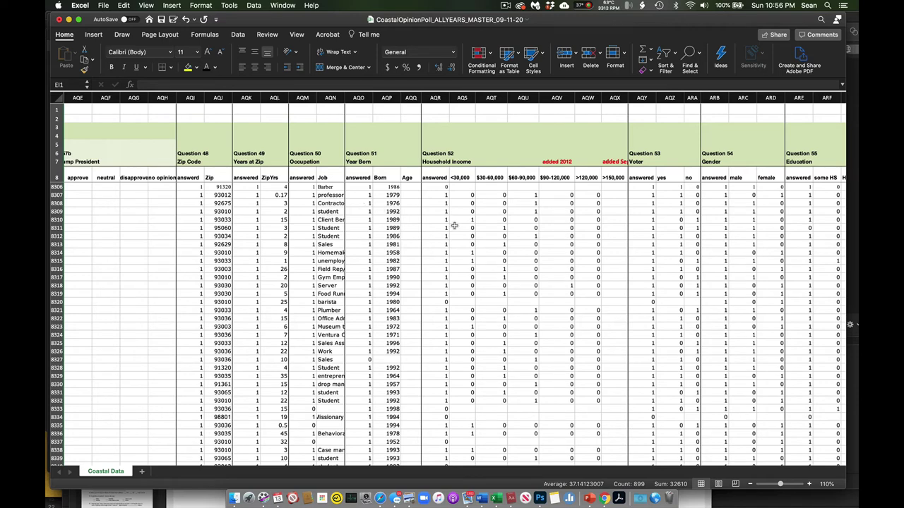
{"action": "scroll", "coordinate": [353, 215], "scroll_direction": "right", "scroll_amount": 4}
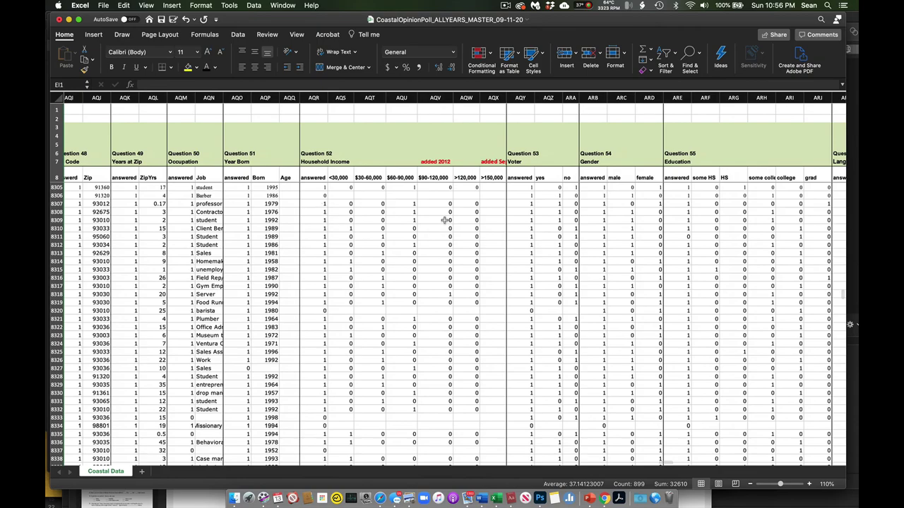
{"action": "scroll", "coordinate": [444, 219], "scroll_direction": "right", "scroll_amount": 2}
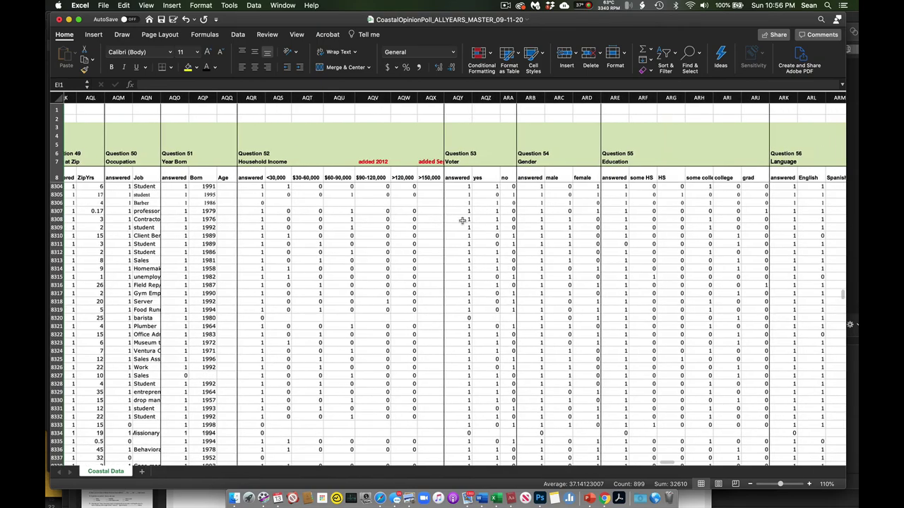
{"action": "scroll", "coordinate": [458, 223], "scroll_direction": "right", "scroll_amount": 3}
{"action": "scroll", "coordinate": [457, 224], "scroll_direction": "down", "scroll_amount": 2}
{"action": "scroll", "coordinate": [457, 225], "scroll_direction": "left", "scroll_amount": 1}
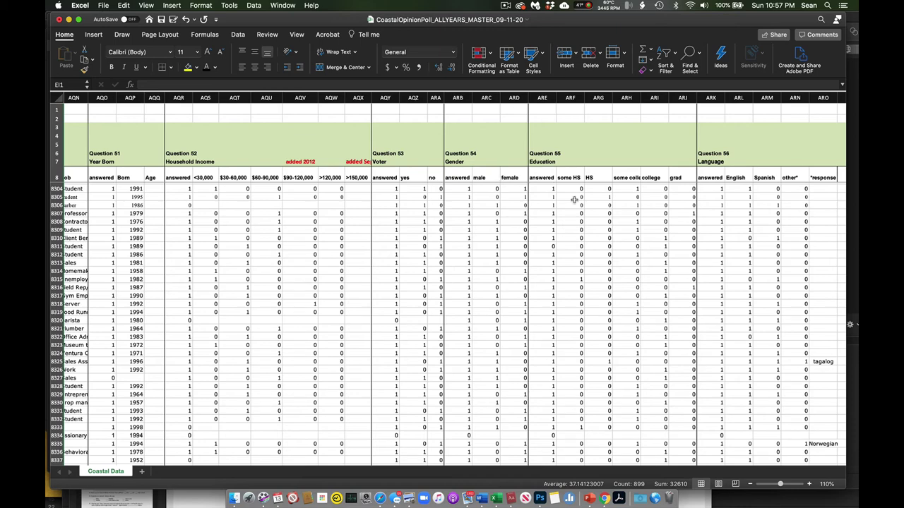
{"action": "scroll", "coordinate": [575, 198], "scroll_direction": "right", "scroll_amount": 5}
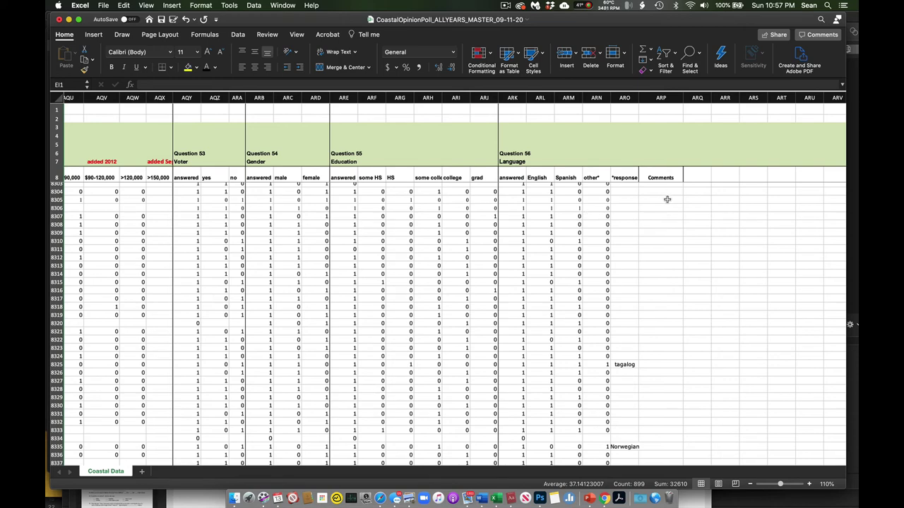
{"action": "scroll", "coordinate": [674, 221], "scroll_direction": "left", "scroll_amount": 1}
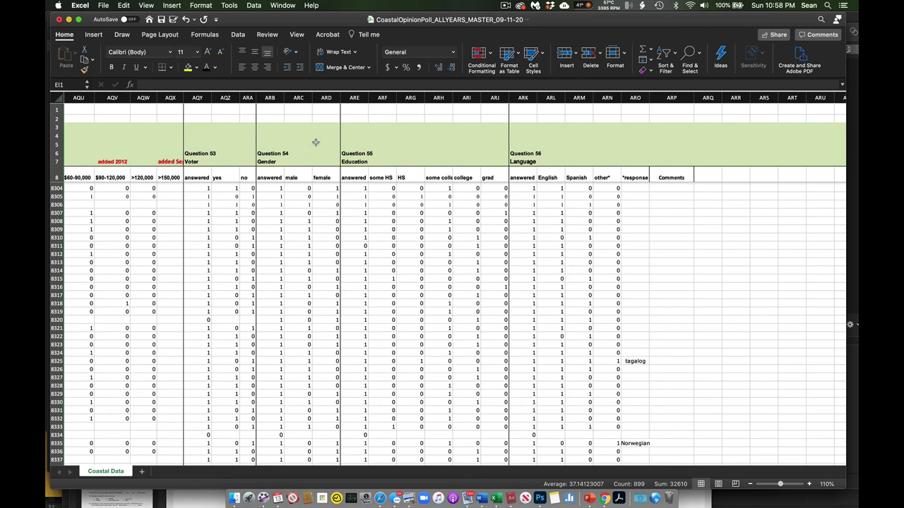
Move the coastal opinion poll workbook window aside to uncover the windows behind it
{"action": "left_click_drag", "start_coordinate": [281, 20], "coordinate": [311, 20]}
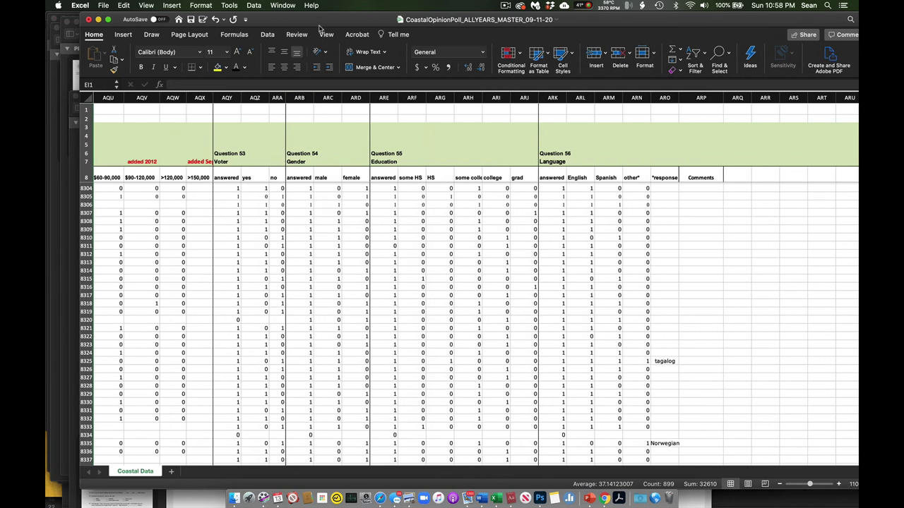